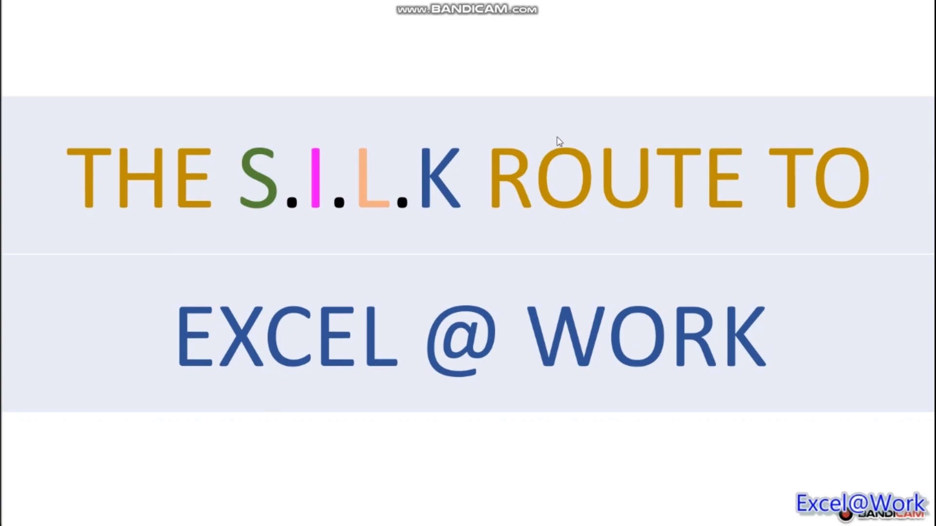
# - Advance the slideshow to the Edit Active Cell shortcut and switch to the Excel workbook
pyautogui.press('Right')
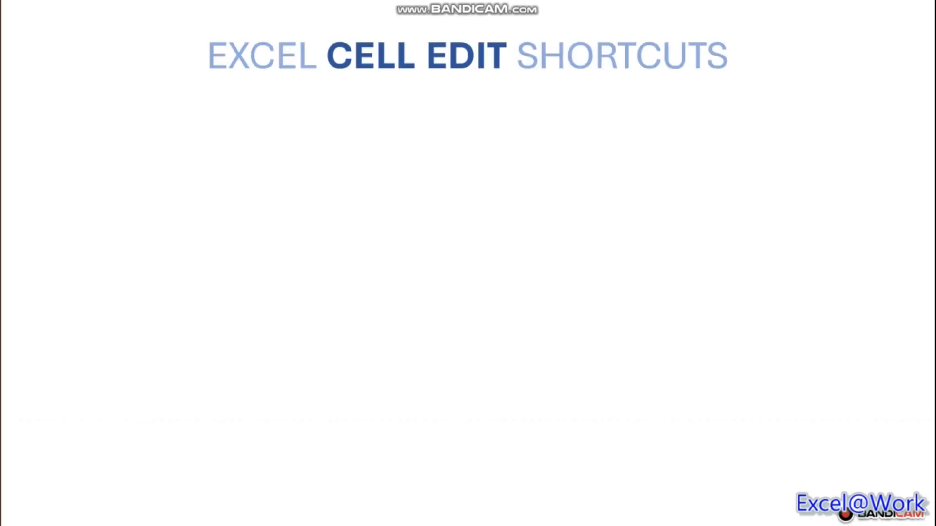
pyautogui.press('Right')
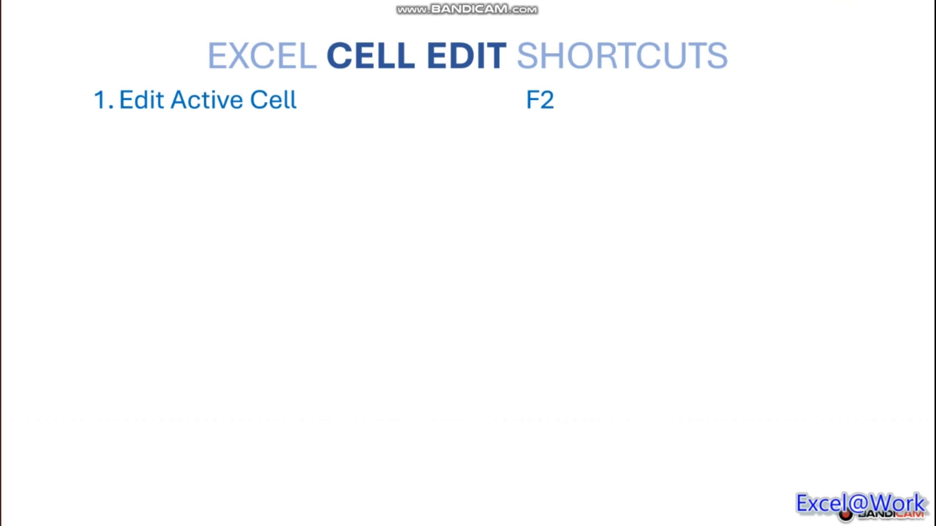
pyautogui.hotkey('alt', 'Tab')
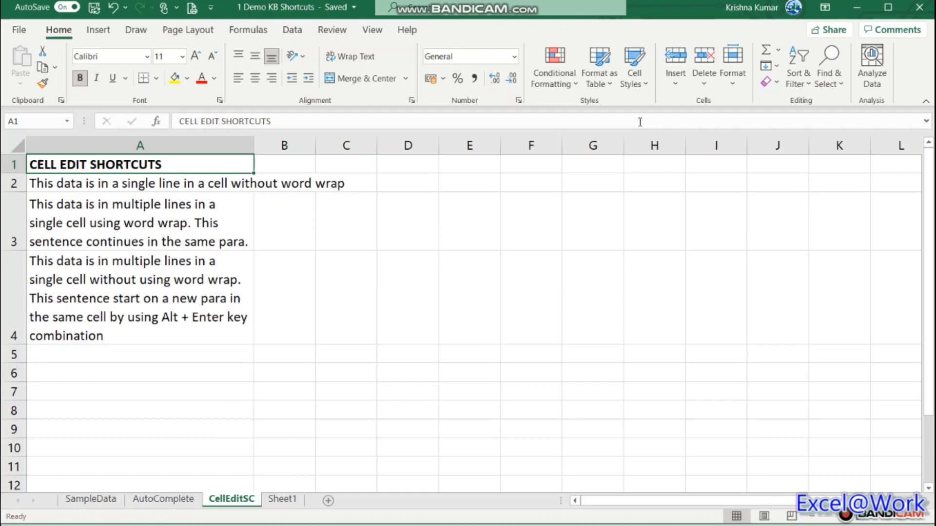
# - Open cell A1 on the CellEditSC sheet for editing, with the insertion point at the end of its text
pyautogui.press('Down')
pyautogui.press('Up')
pyautogui.press('F2')
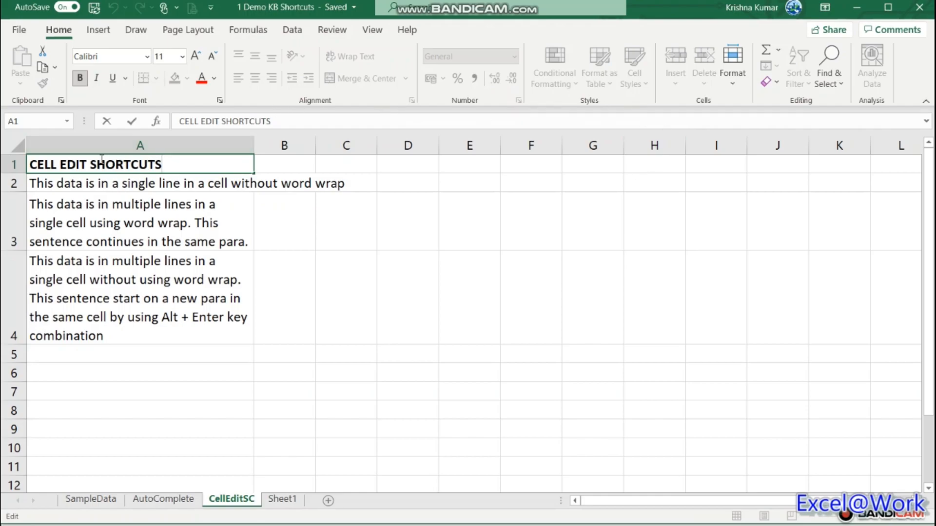
# - Open cell A2 for editing in the formula bar and move the insertion point back to just before 'in a single line'
pyautogui.click(224, 223)
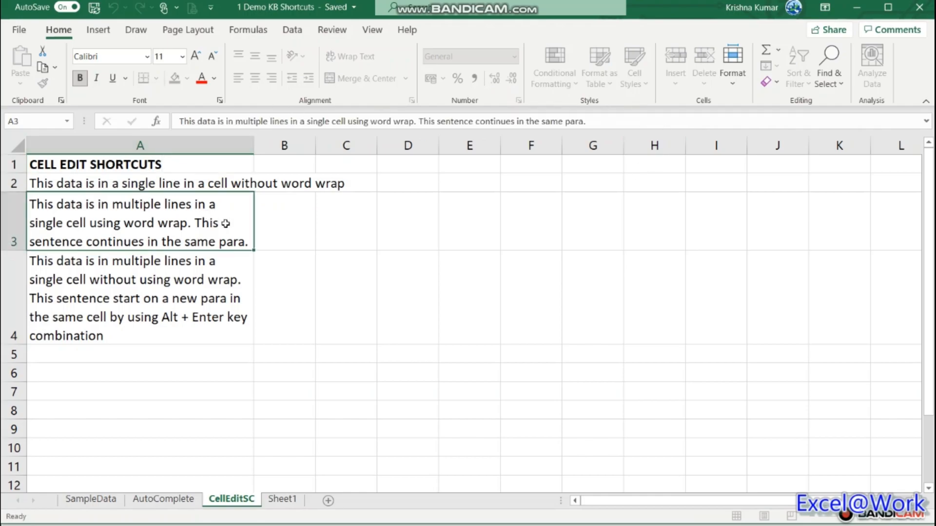
pyautogui.click(211, 184)
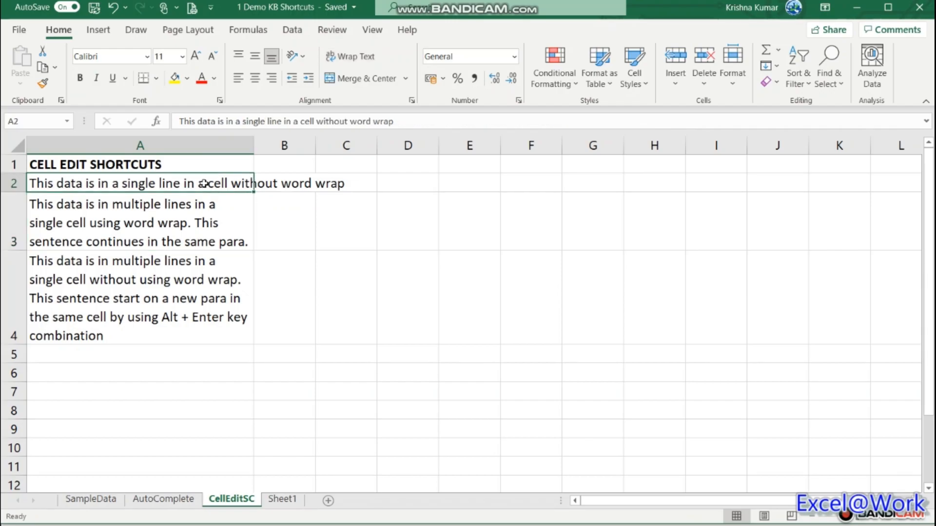
pyautogui.click(281, 124)
pyautogui.press('Left')
pyautogui.press('Left')
pyautogui.press('Left')
pyautogui.press('Left')
pyautogui.press('Left')
pyautogui.press('Left')
pyautogui.press('Left')
pyautogui.press('Left')
pyautogui.press('Left')
pyautogui.press('Left')
pyautogui.press('Left')
pyautogui.press('Left')
pyautogui.press('Left')
pyautogui.press('Left')
pyautogui.press('Left')
pyautogui.press('Left')
pyautogui.press('Left')
pyautogui.press('Left')
pyautogui.press('Left')
pyautogui.press('Left')
pyautogui.press('Left')
pyautogui.press('Left')
pyautogui.press('Left')
pyautogui.press('Left')
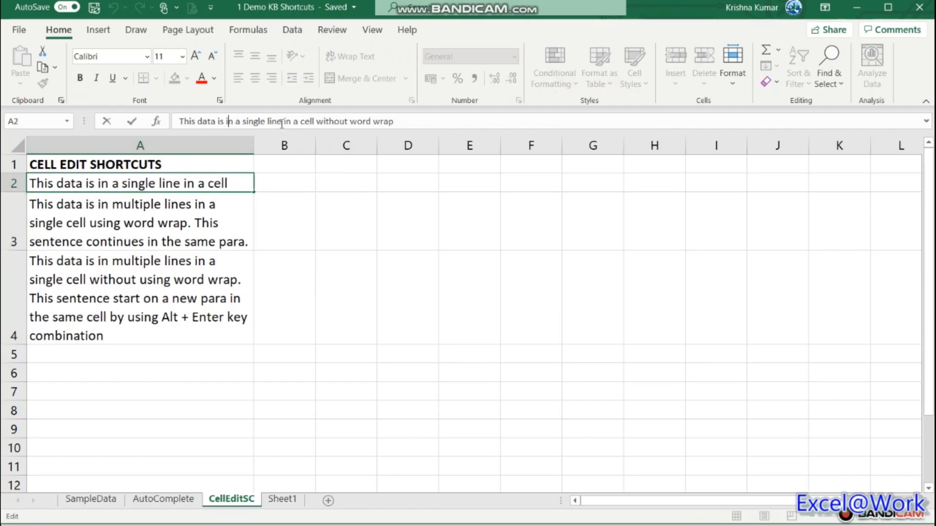
# - Open cell A1 for in-cell editing and leave it, then begin entering 'This is sortcut' in cell B1 and discard that entry
pyautogui.doubleClick(202, 161)
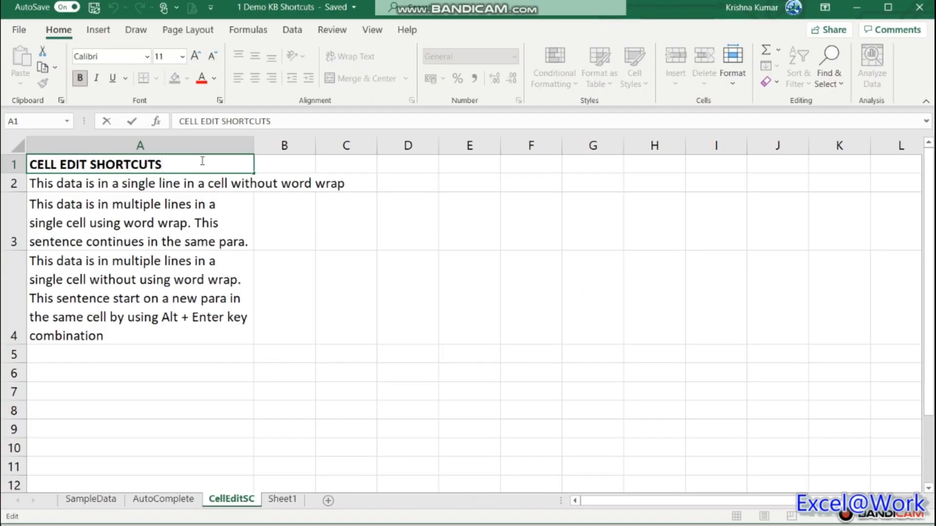
pyautogui.press('Tab')
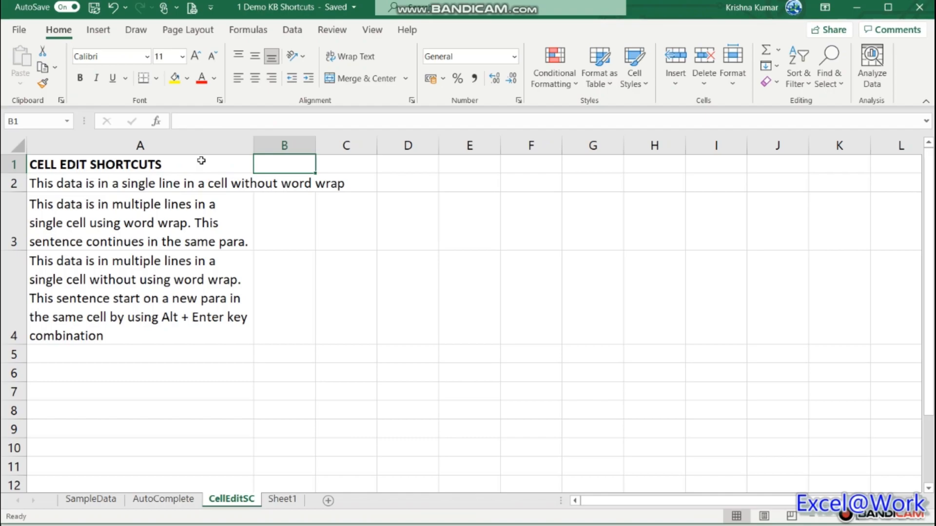
pyautogui.write('This is ')
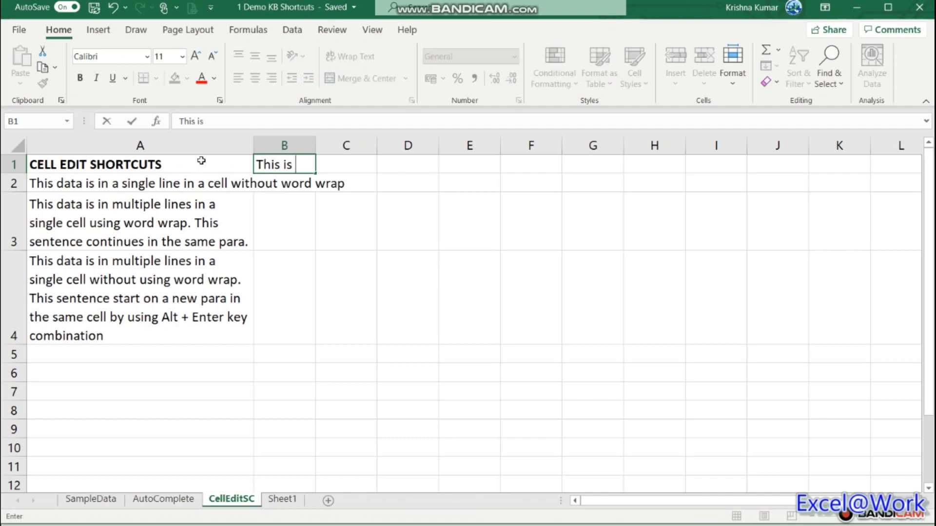
pyautogui.write('sortcut')
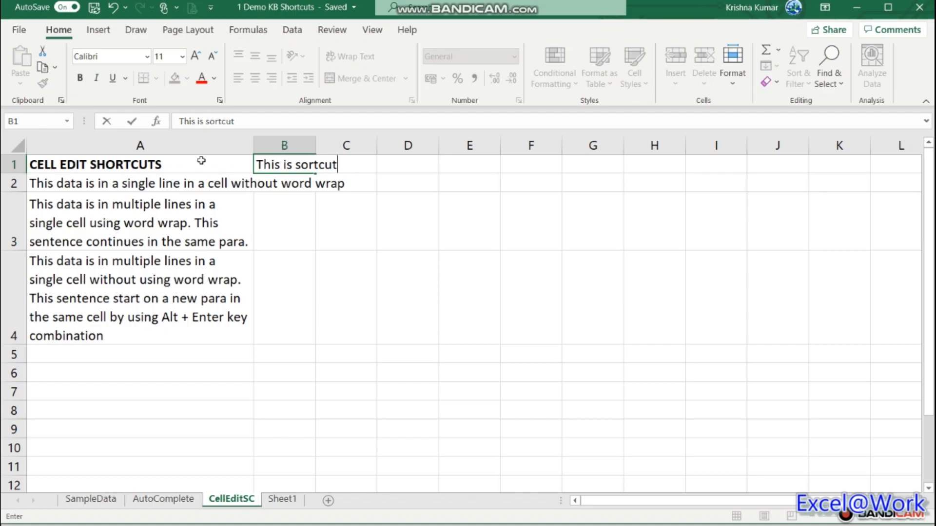
pyautogui.press('Escape')
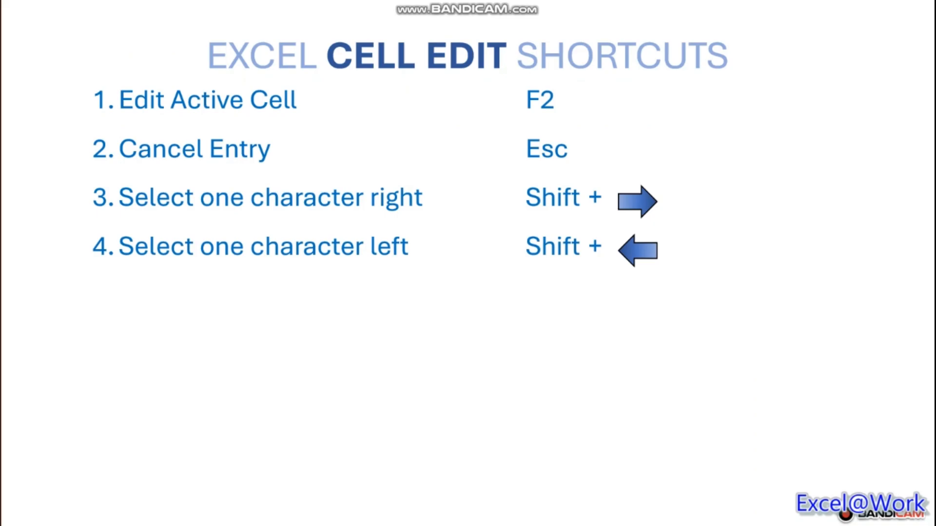
# - Open cell A2 for editing in Excel, consult the character-selection shortcuts on the slide, and return to the workbook
pyautogui.hotkey('alt', 'Tab')
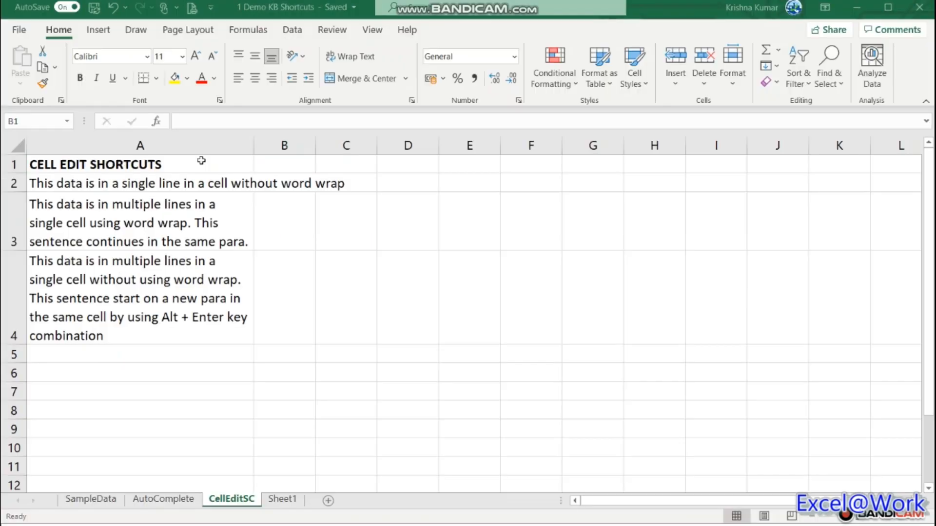
pyautogui.press('Down')
pyautogui.press('Left')
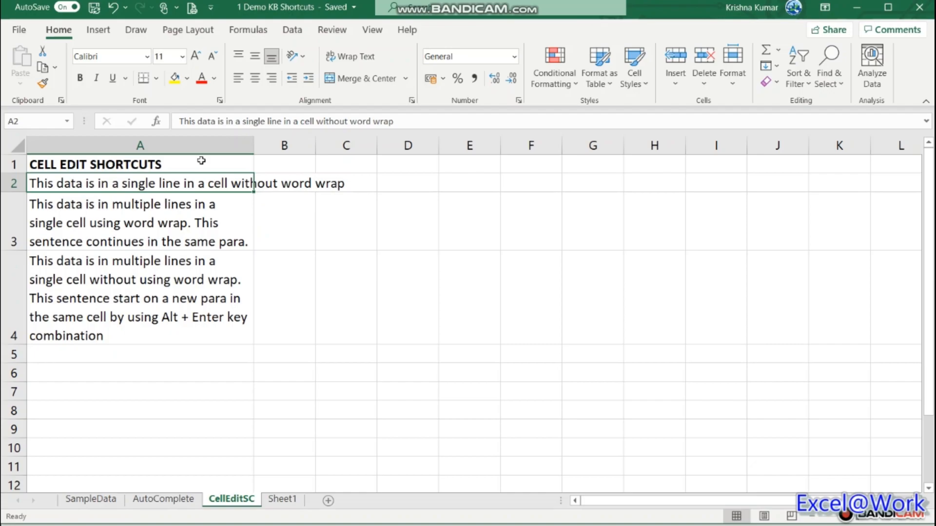
pyautogui.press('F2')
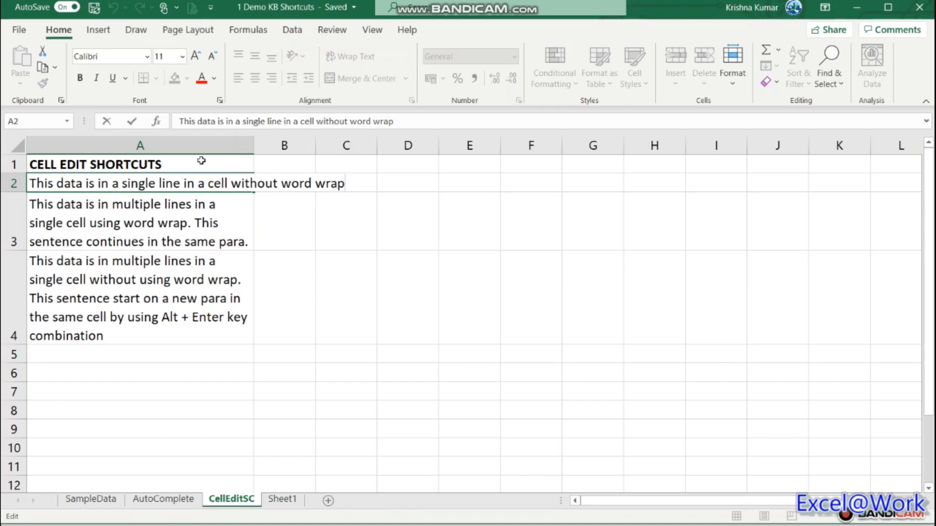
pyautogui.hotkey('alt', 'Tab')
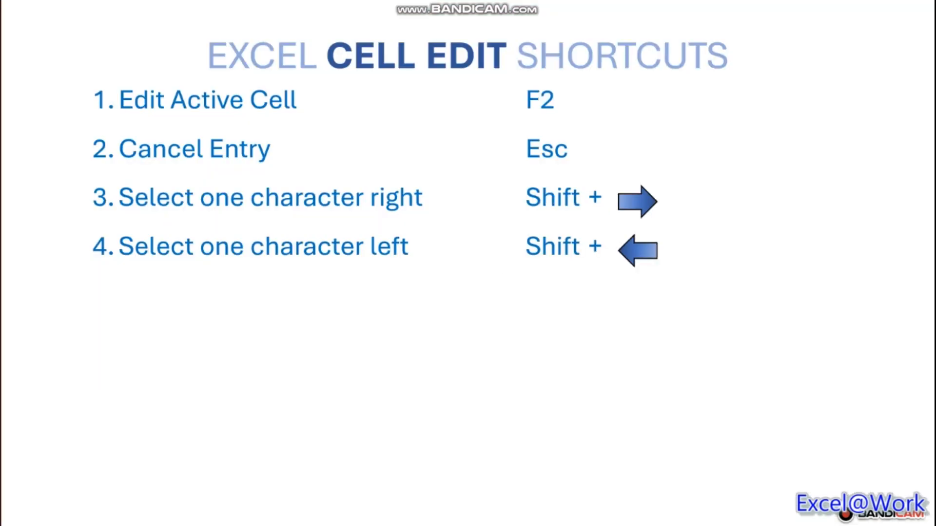
pyautogui.hotkey('alt', 'Tab')
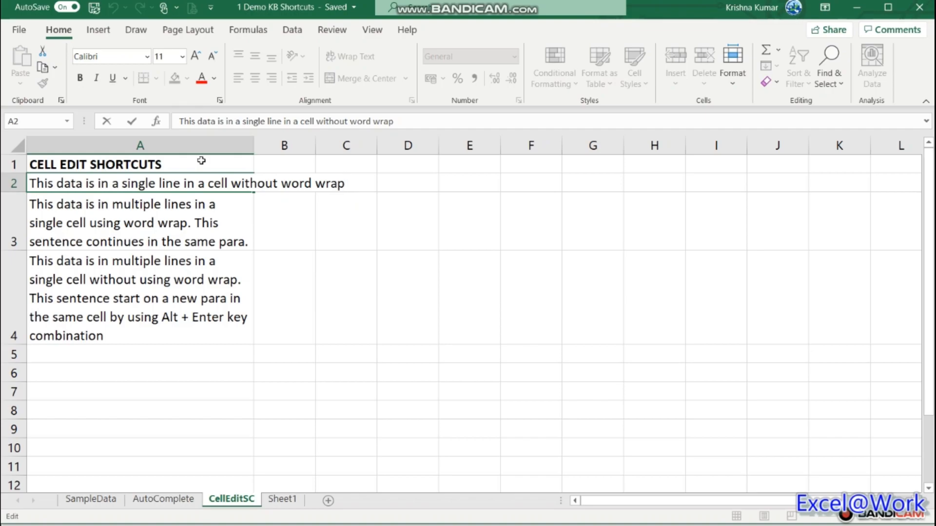
# - Select 'without word wrap' in cell A2 character by character, working backward from the end of the text
pyautogui.hotkey('shift', 'Left')
pyautogui.hotkey('shift', 'Left')
pyautogui.hotkey('shift', 'Left')
pyautogui.hotkey('shift', 'Left')
pyautogui.hotkey('shift', 'Left')
pyautogui.hotkey('shift', 'Left')
pyautogui.hotkey('shift', 'Left')
pyautogui.hotkey('shift', 'Left')
pyautogui.hotkey('shift', 'Left')
pyautogui.hotkey('shift', 'Left')
pyautogui.hotkey('shift', 'Left')
pyautogui.hotkey('shift', 'Left')
pyautogui.hotkey('shift', 'Left')
pyautogui.hotkey('shift', 'Left')
pyautogui.hotkey('shift', 'Left')
pyautogui.hotkey('shift', 'Left')
pyautogui.hotkey('shift', 'Left')
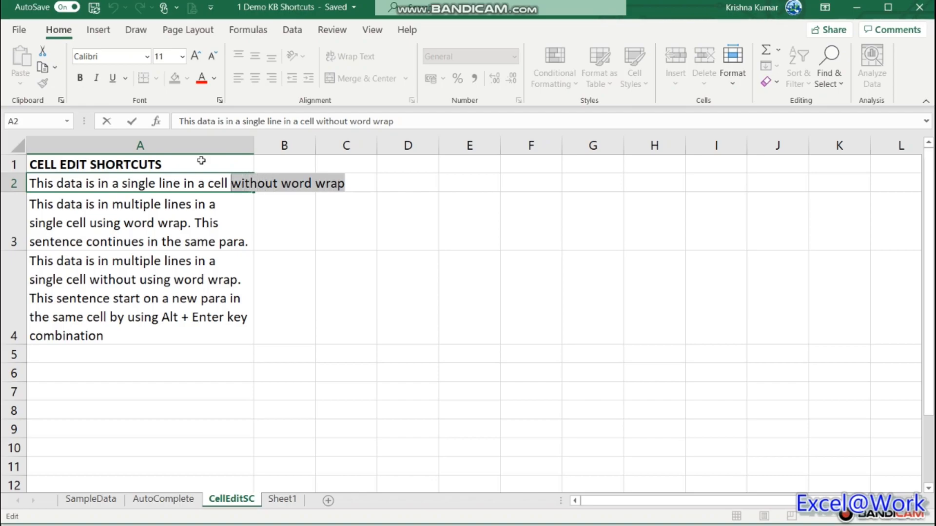
# - Clear the selection and select 'without word wra' in cell A2 character by character, working forward from before 'without'
pyautogui.press('Left')
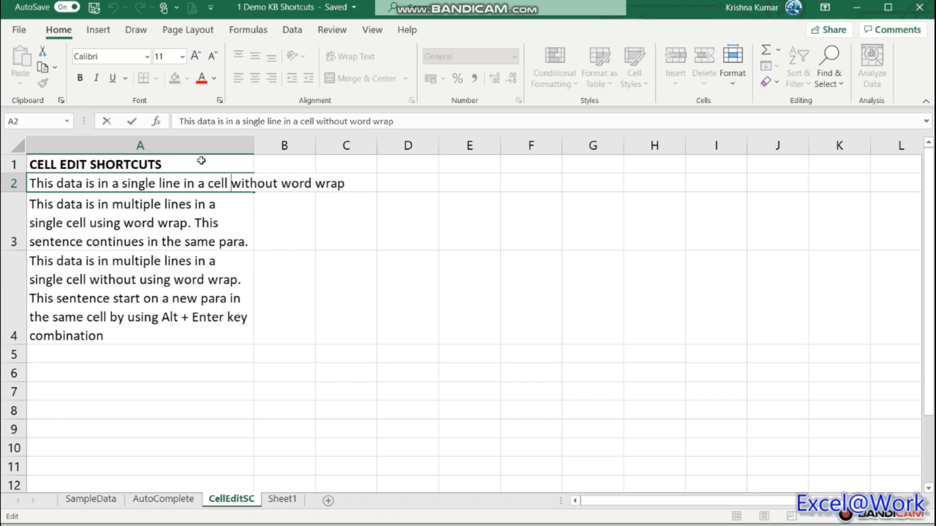
pyautogui.hotkey('shift', 'Right')
pyautogui.hotkey('shift', 'Right')
pyautogui.hotkey('shift', 'Right')
pyautogui.hotkey('shift', 'Right')
pyautogui.hotkey('shift', 'Right')
pyautogui.hotkey('shift', 'Right')
pyautogui.hotkey('shift', 'Right')
pyautogui.hotkey('shift', 'Right')
pyautogui.hotkey('shift', 'Right')
pyautogui.hotkey('shift', 'Right')
pyautogui.hotkey('shift', 'Right')
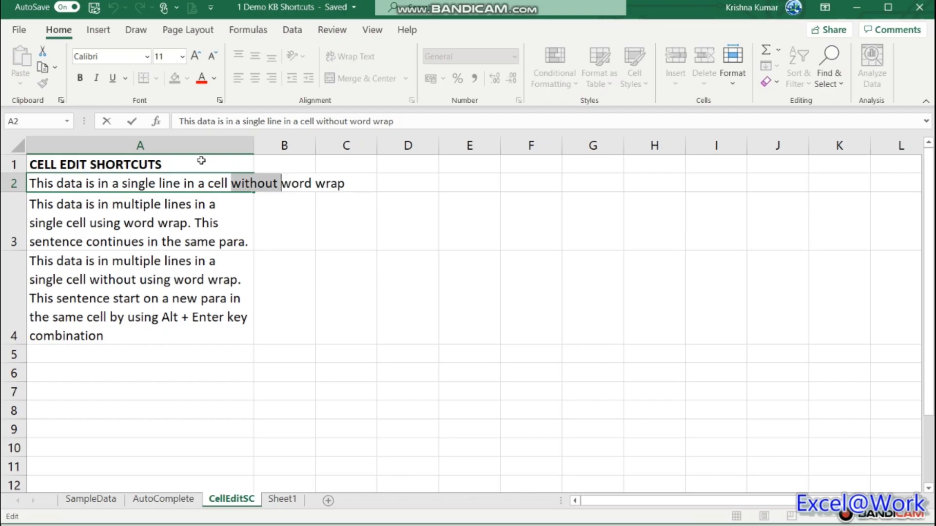
pyautogui.hotkey('shift', 'Right')
pyautogui.hotkey('shift', 'Right')
pyautogui.hotkey('shift', 'Right')
pyautogui.hotkey('shift', 'Right')
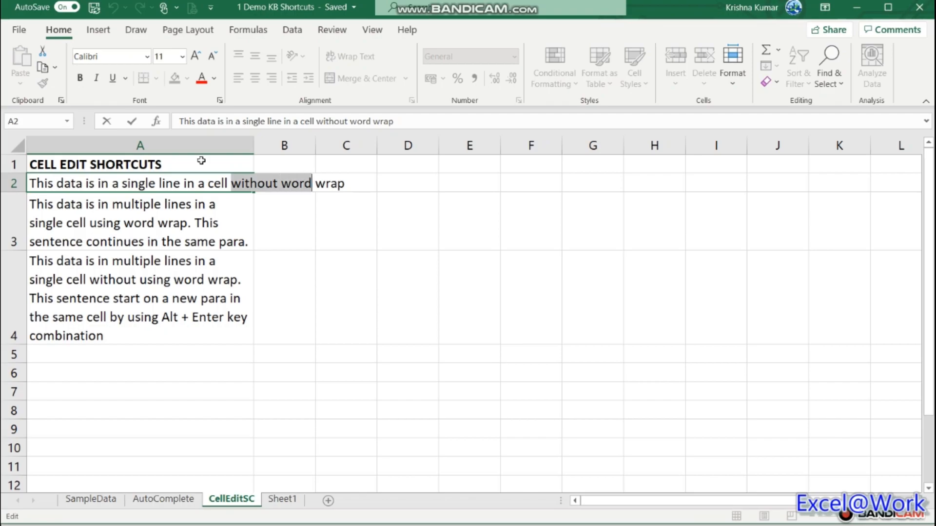
pyautogui.hotkey('shift', 'Right')
pyautogui.hotkey('shift', 'Right')
pyautogui.hotkey('shift', 'Right')
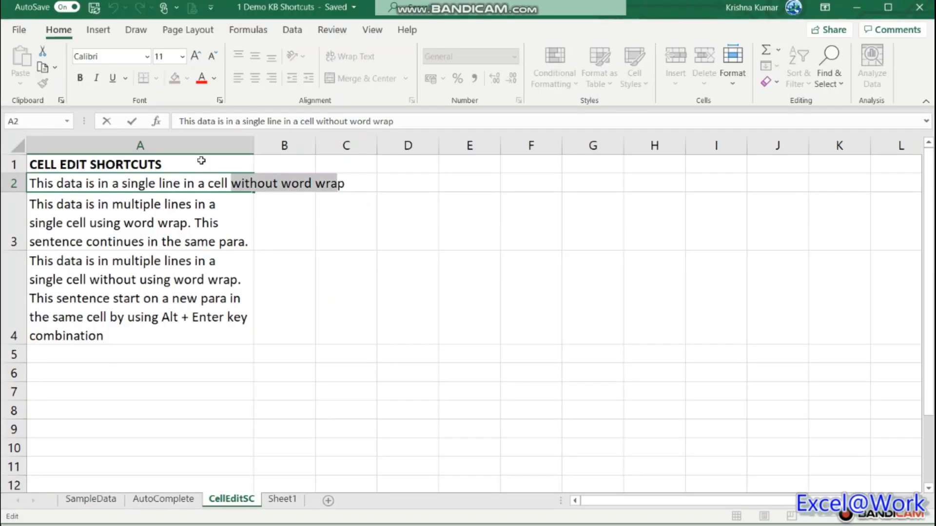
# - Move the insertion point forward and backward word by word through cell A2's text, and add extra spaces before 'single'
pyautogui.press('Left')
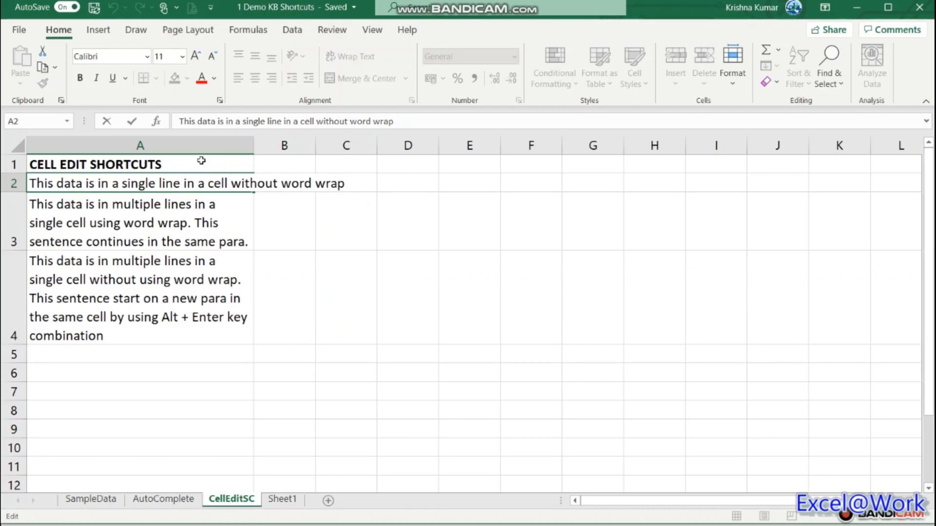
pyautogui.hotkey('ctrl', 'Right')
pyautogui.hotkey('ctrl', 'Right')
pyautogui.hotkey('ctrl', 'Left')
pyautogui.hotkey('ctrl', 'Left')
pyautogui.hotkey('ctrl', 'Left')
pyautogui.hotkey('ctrl', 'Left')
pyautogui.hotkey('ctrl', 'Left')
pyautogui.hotkey('ctrl', 'Left')
pyautogui.hotkey('ctrl', 'Left')
pyautogui.hotkey('ctrl', 'Left')
pyautogui.hotkey('ctrl', 'Right')
pyautogui.hotkey('ctrl', 'Right')
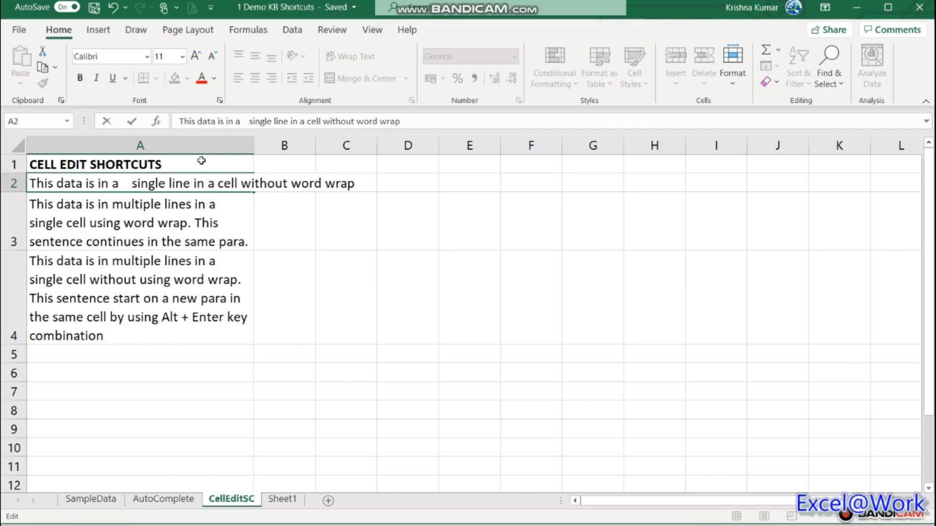
# - Jump across the gap before 'single' in cell A2 and delete the three extra spaces there
pyautogui.hotkey('ctrl', 'Left')
pyautogui.hotkey('ctrl', 'Right')
pyautogui.press('BackSpace')
pyautogui.press('BackSpace')
pyautogui.press('BackSpace')
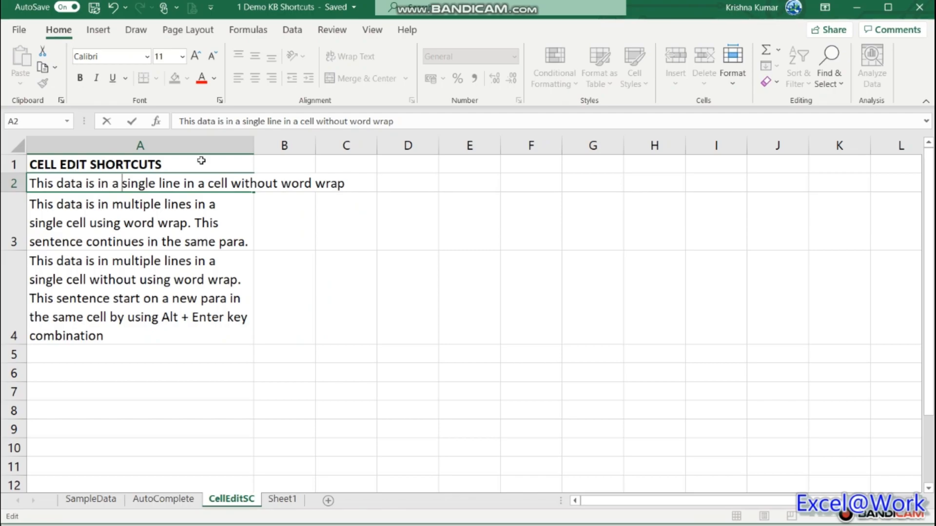
# - Select 'single line in a cell' in cell A2 word by word, working forward from before 'single'
pyautogui.hotkey('ctrl', 'shift', 'Right')
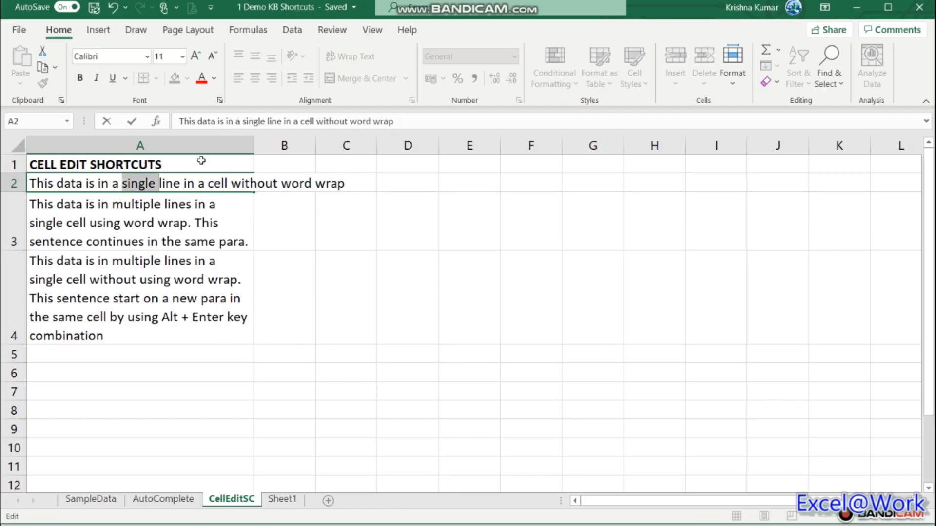
pyautogui.hotkey('ctrl', 'shift', 'Right')
pyautogui.hotkey('ctrl', 'shift', 'Right')
pyautogui.hotkey('ctrl', 'shift', 'Right')
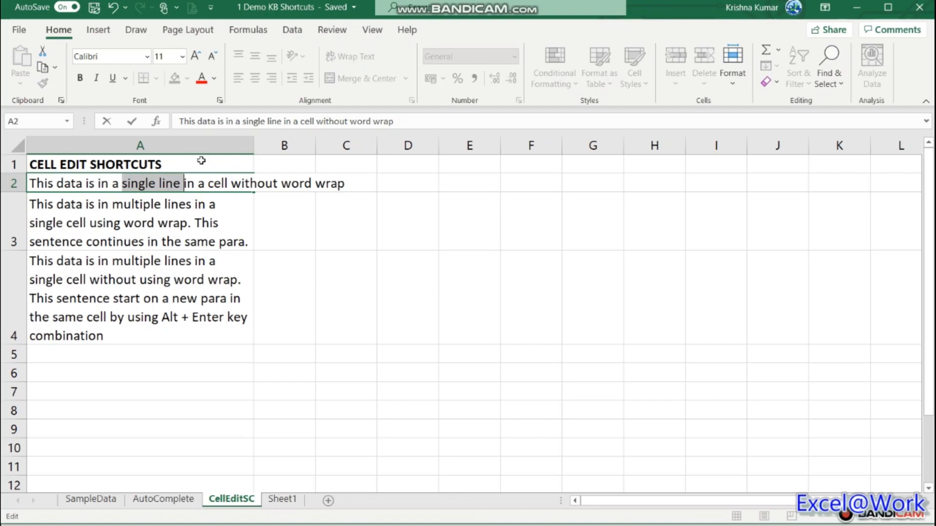
pyautogui.hotkey('ctrl', 'shift', 'Right')
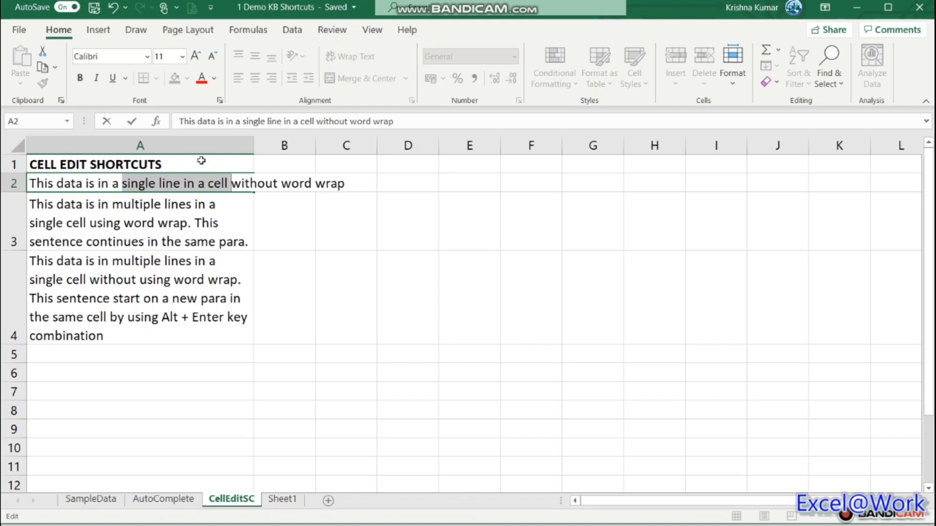
# - Add extra spaces between 'cell' and 'without' in cell A2 and move the insertion point back to just before 'single'
pyautogui.press('Right')
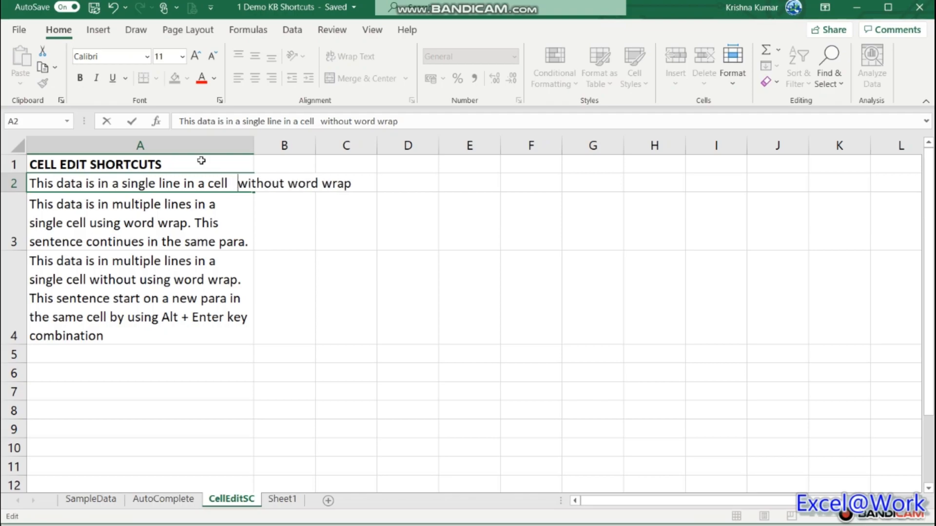
pyautogui.hotkey('ctrl', 'Left')
pyautogui.hotkey('ctrl', 'Left')
pyautogui.hotkey('ctrl', 'Left')
pyautogui.hotkey('ctrl', 'Left')
pyautogui.hotkey('ctrl', 'Left')
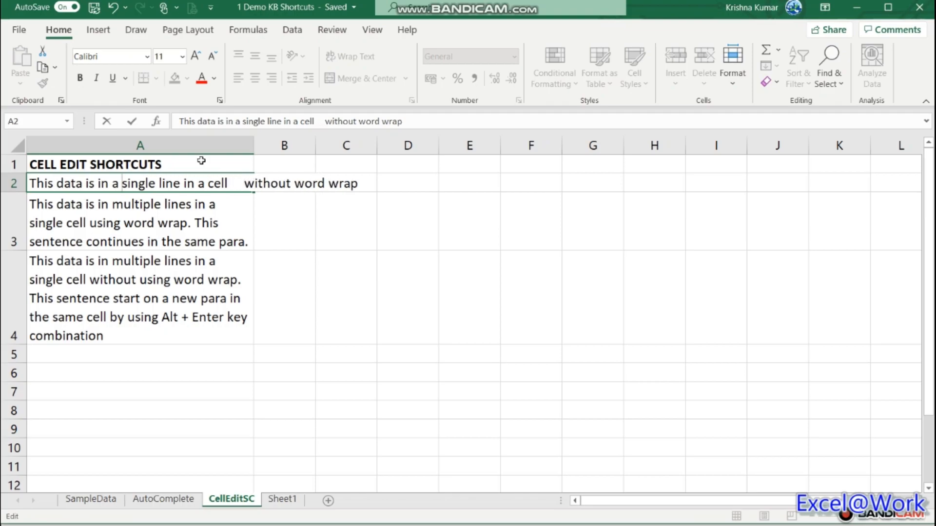
# - Extend a word-by-word selection forward from 'single' through 'cell' and the extra spaces following it in cell A2
pyautogui.hotkey('ctrl', 'shift', 'Right')
pyautogui.hotkey('ctrl', 'shift', 'Right')
pyautogui.hotkey('ctrl', 'shift', 'Right')
pyautogui.hotkey('ctrl', 'shift', 'Right')
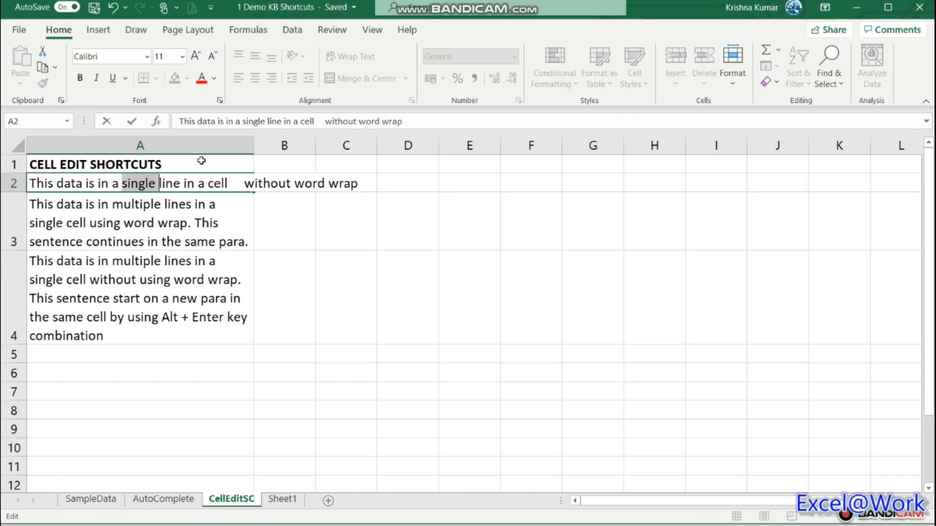
pyautogui.hotkey('ctrl', 'shift', 'Right')
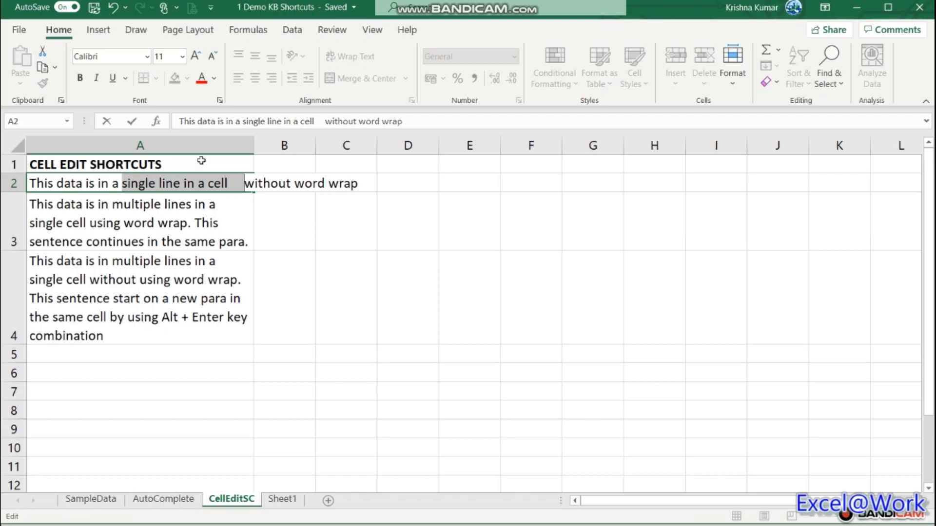
# - Place the insertion point before 'wrap' in cell A2 and select backward word by word to the start of 'line'
pyautogui.press('Right')
pyautogui.hotkey('ctrl', 'Right')
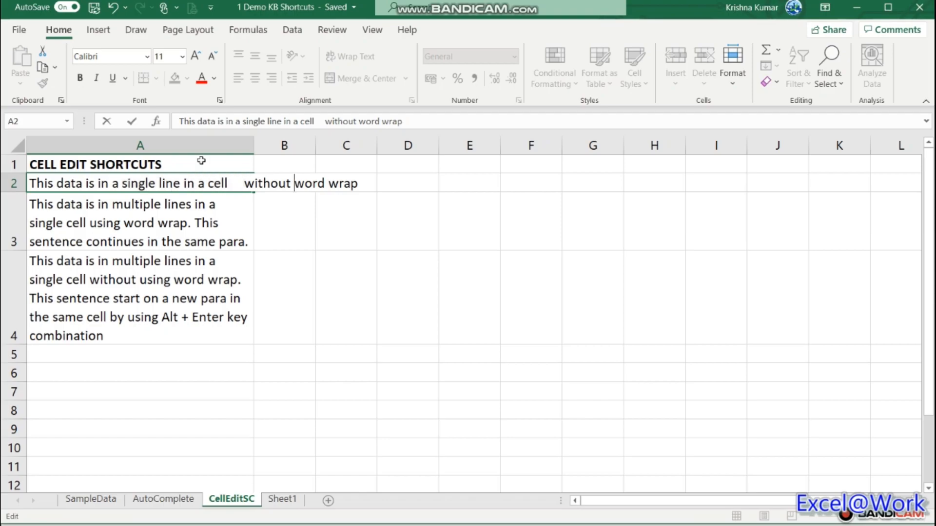
pyautogui.hotkey('ctrl', 'Right')
pyautogui.hotkey('ctrl', 'shift', 'Left')
pyautogui.hotkey('ctrl', 'shift', 'Left')
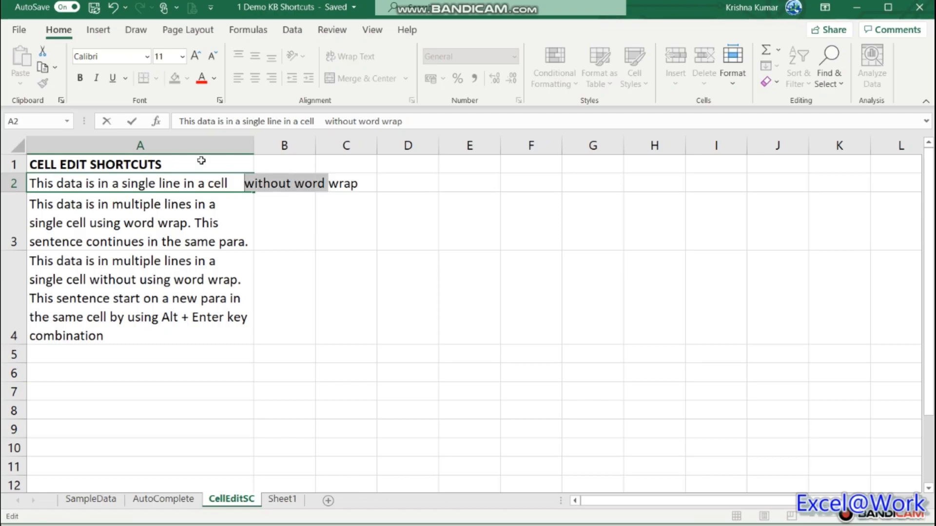
pyautogui.hotkey('ctrl', 'shift', 'Left')
pyautogui.hotkey('ctrl', 'shift', 'Left')
pyautogui.hotkey('ctrl', 'shift', 'Left')
pyautogui.hotkey('ctrl', 'shift', 'Left')
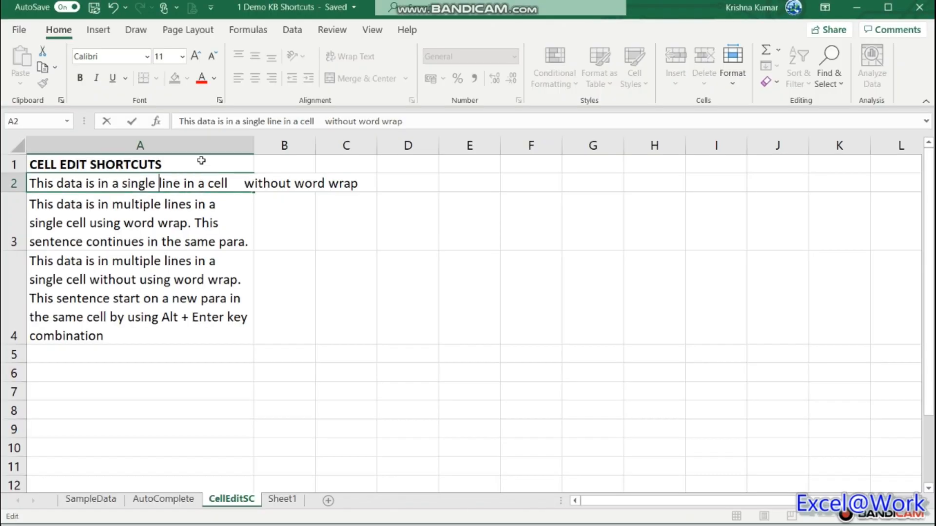
# - Select forward word by word from 'line' through the 'word' before 'wrap' in cell A2, commit the entry and return to A2
pyautogui.hotkey('ctrl', 'shift', 'Right')
pyautogui.hotkey('ctrl', 'shift', 'Right')
pyautogui.hotkey('ctrl', 'shift', 'Right')
pyautogui.hotkey('ctrl', 'shift', 'Right')
pyautogui.hotkey('ctrl', 'shift', 'Right')
pyautogui.hotkey('ctrl', 'shift', 'Right')
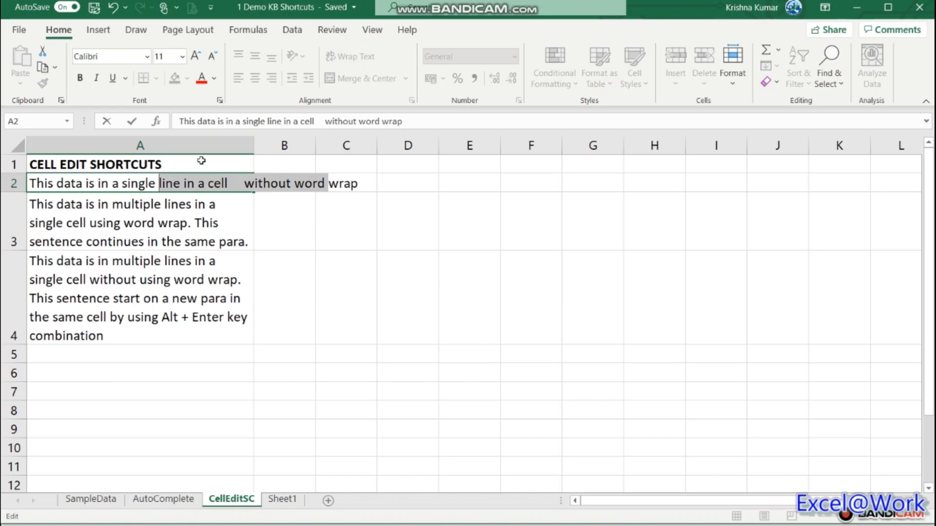
pyautogui.press('Return')
pyautogui.press('Up')
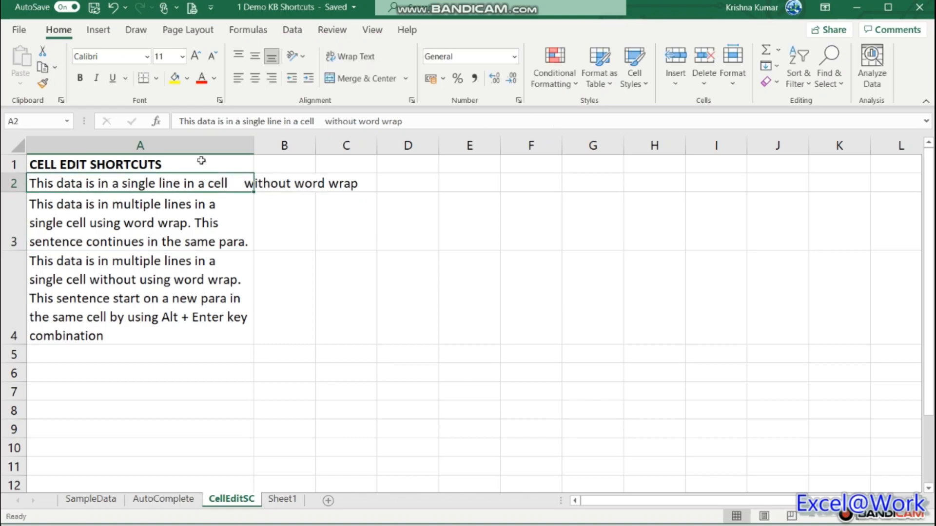
# - Delete the extra spaces between 'cell' and 'without' in cell A2 so that a single space separates the words
pyautogui.press('F2')
pyautogui.press('Left')
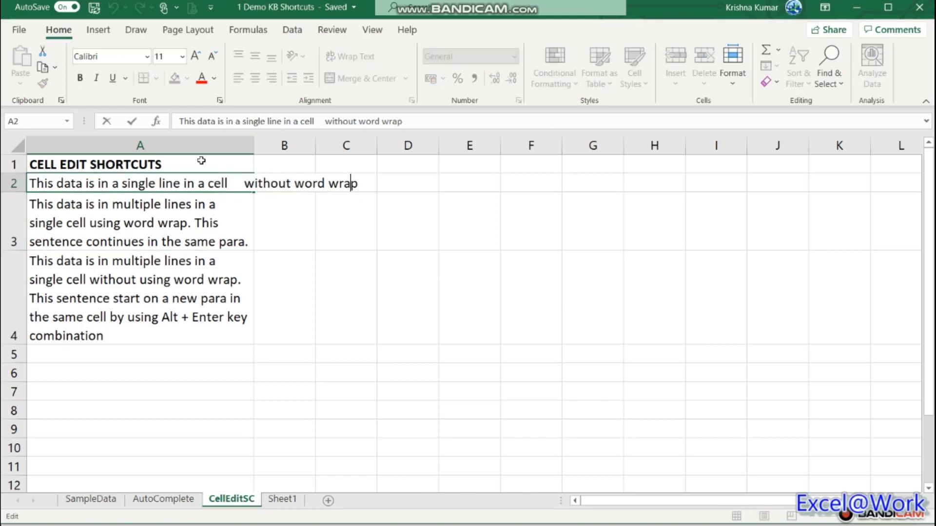
pyautogui.hotkey('ctrl', 'Left')
pyautogui.hotkey('ctrl', 'Left')
pyautogui.hotkey('ctrl', 'Left')
pyautogui.press('BackSpace')
pyautogui.press('BackSpace')
pyautogui.press('BackSpace')
pyautogui.press('BackSpace')
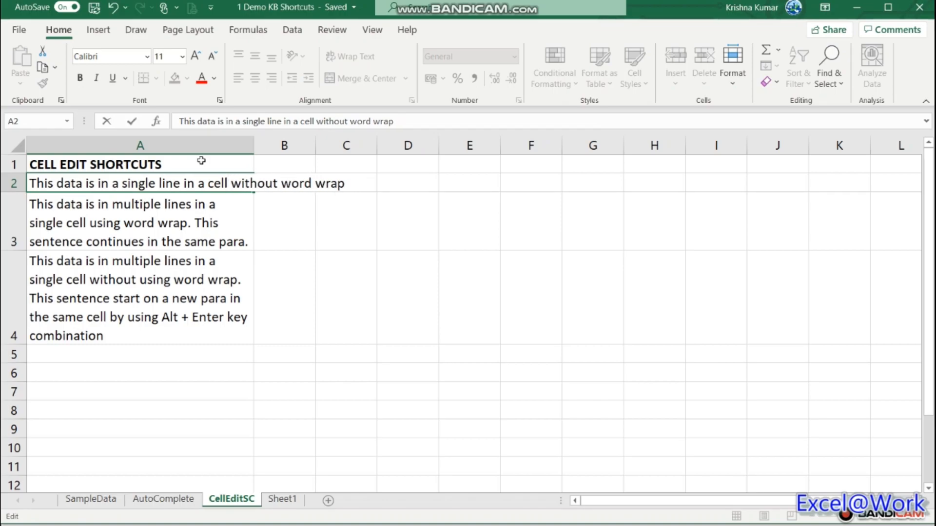
pyautogui.press('Return')
# - Edit cell A2 and cell A3 in turn, moving the insertion point to the beginning of the text in each before committing
pyautogui.press('Up')
pyautogui.press('F2')
pyautogui.press('Home')
pyautogui.press('Return')
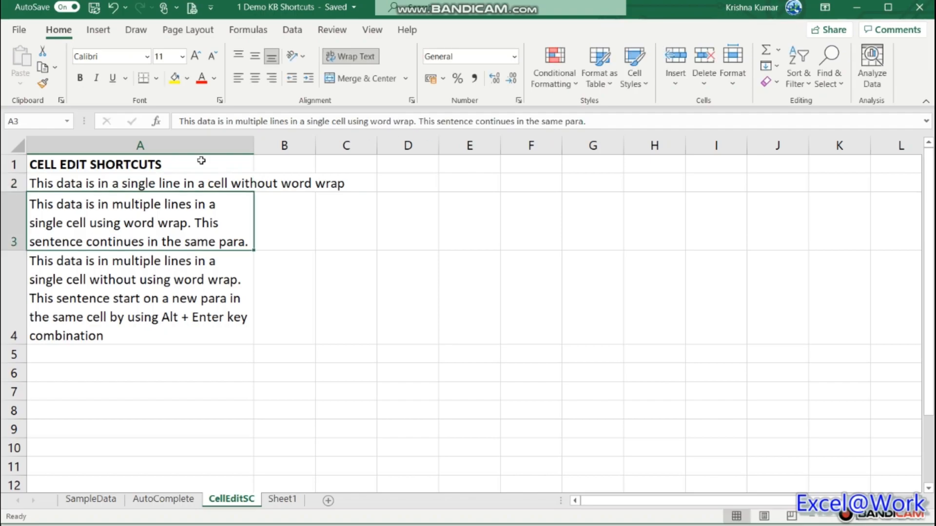
pyautogui.press('F2')
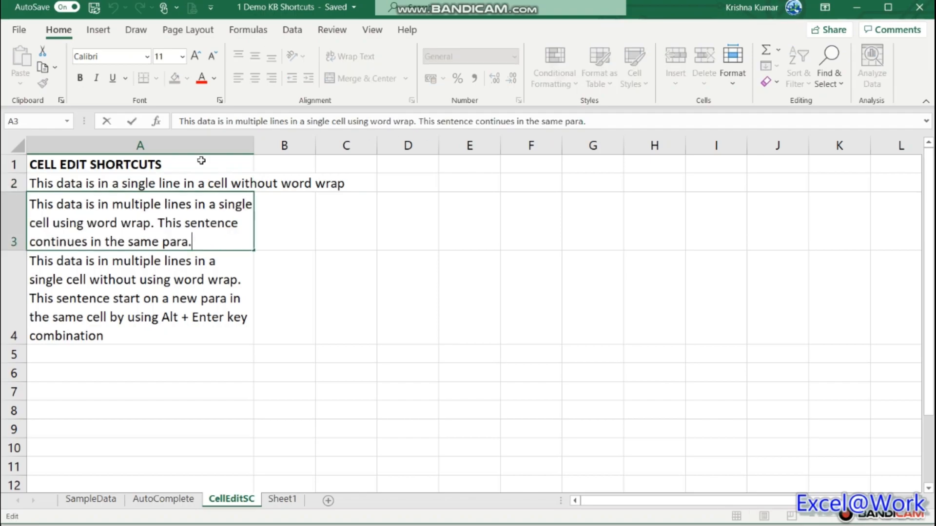
pyautogui.hotkey('ctrl', 'Home')
pyautogui.press('Return')
# - Widen column A until the whole sentence in A2 fits inside the column
pyautogui.click(253, 145)
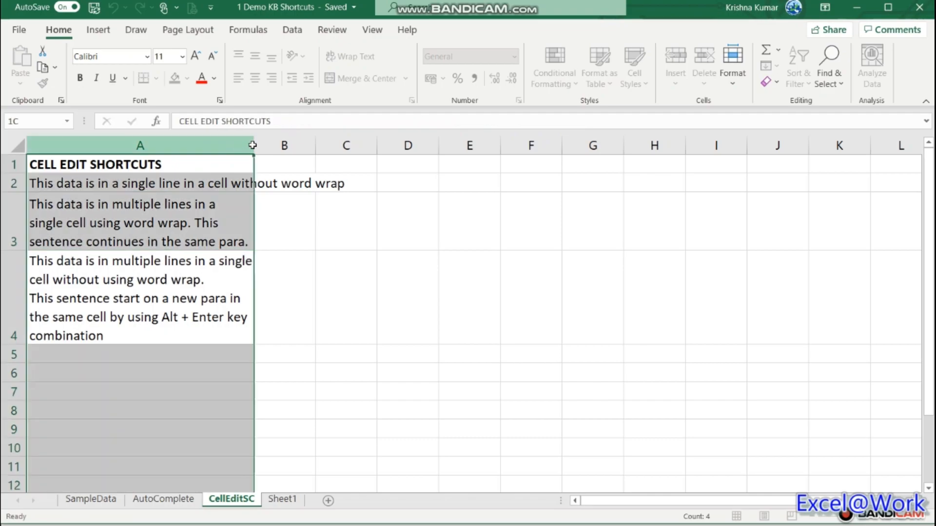
pyautogui.click(205, 269)
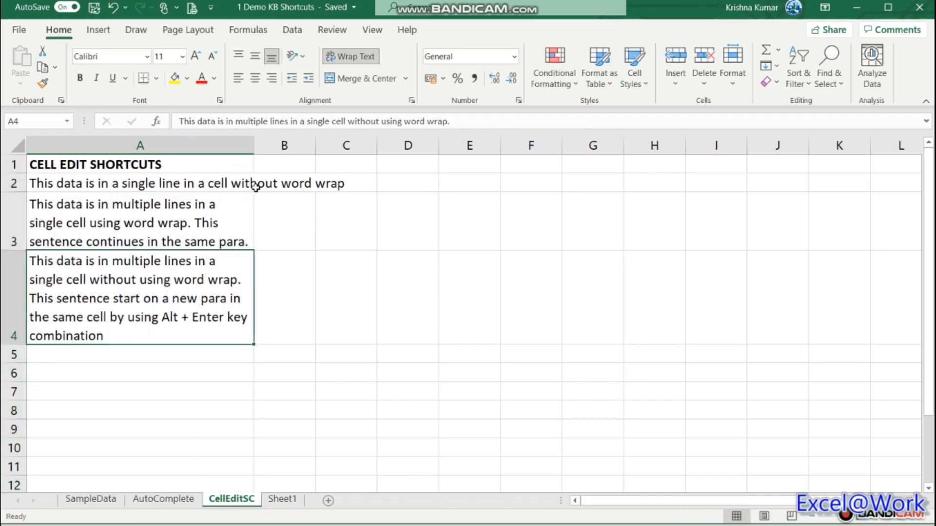
pyautogui.moveTo(257, 144); pyautogui.dragTo(405, 153)
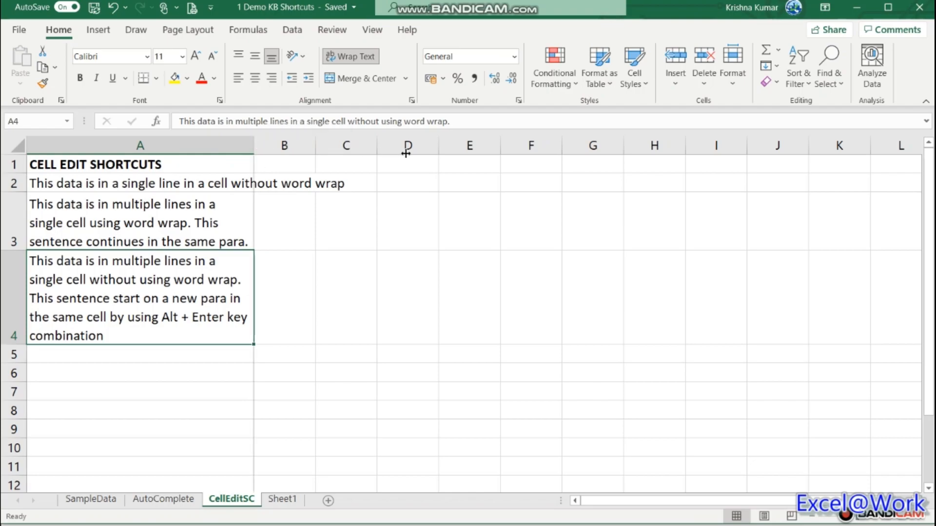
# - Edit cell A4, move the insertion point from the beginning of its text down to the last line, and jump to that line's end and start
pyautogui.press('Down')
pyautogui.press('Up')
pyautogui.press('F2')
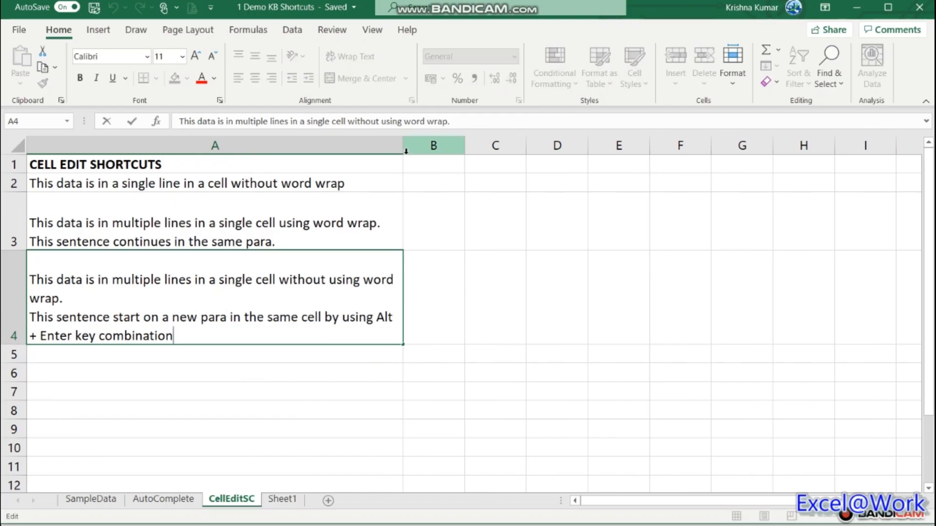
pyautogui.hotkey('ctrl', 'Home')
pyautogui.press('Down')
pyautogui.press('Down')
pyautogui.press('Down')
pyautogui.press('End')
pyautogui.press('Home')
# - Move the insertion point back up through the lines of A4, jump to a line's end and start, and cancel the edit
pyautogui.press('Up')
pyautogui.press('Up')
pyautogui.press('End')
pyautogui.press('Home')
pyautogui.press('Up')
pyautogui.press('Escape')
# - Edit cell A3, move the insertion point between line starts and ends and to the beginning of its text, and commit the entry
pyautogui.press('Up')
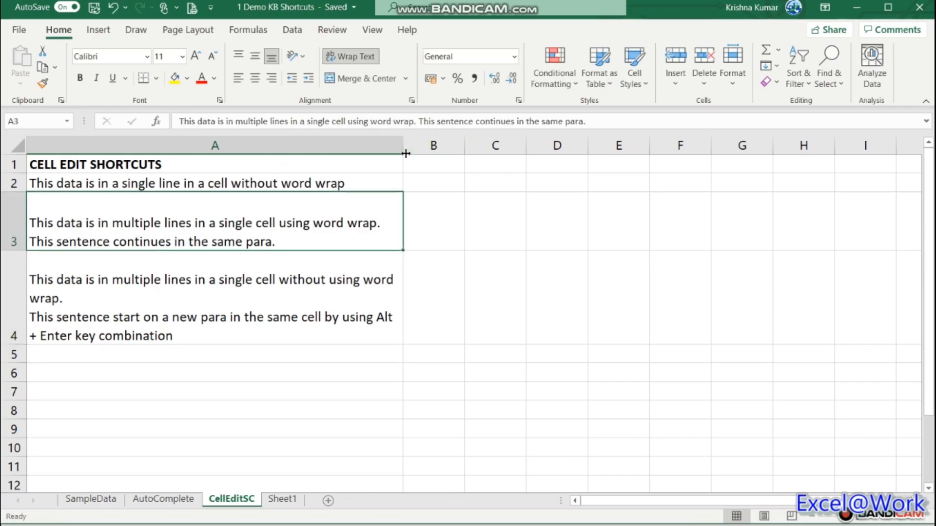
pyautogui.press('F2')
pyautogui.press('Home')
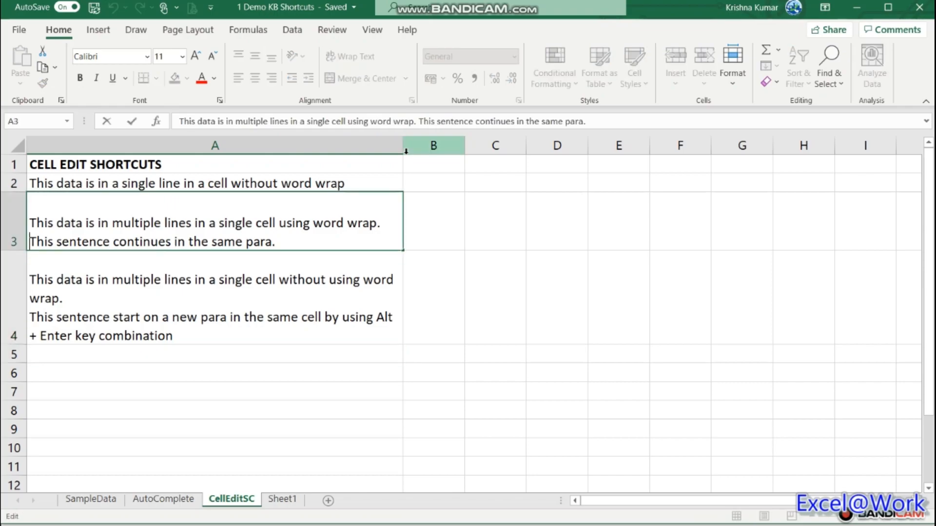
pyautogui.press('End')
pyautogui.hotkey('ctrl', 'Home')
pyautogui.press('End')
pyautogui.press('Down')
pyautogui.press('Return')
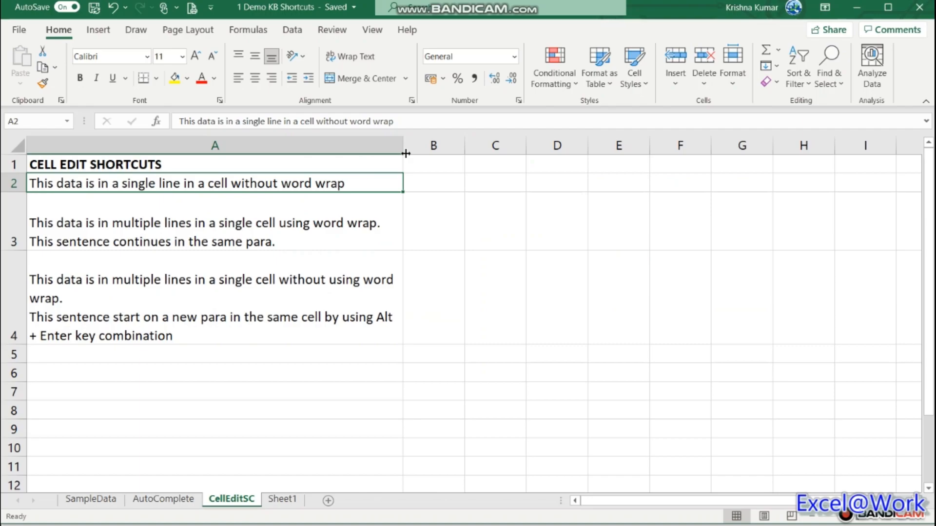
# - Edit cell A2, select its whole line from the end back to the start, and cancel the edit
pyautogui.press('Down')
pyautogui.press('Up')
pyautogui.press('F2')
pyautogui.hotkey('shift', 'Home')
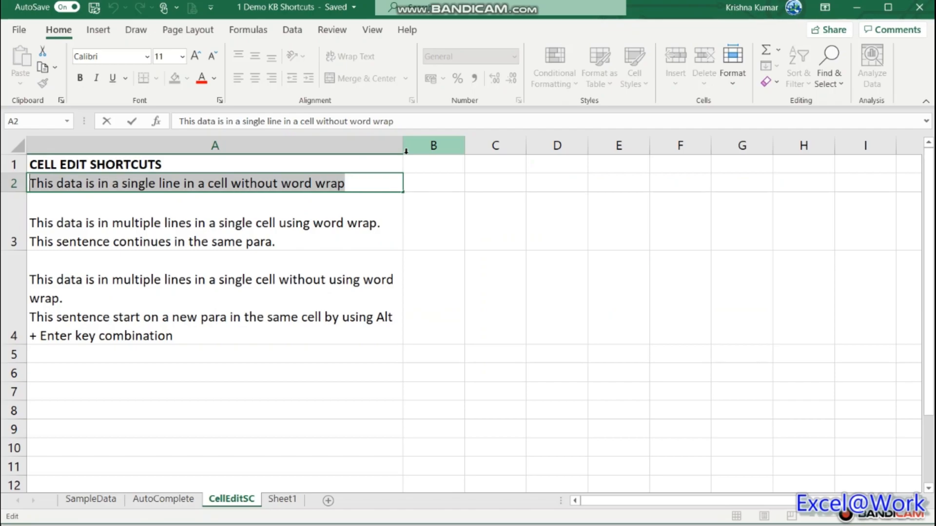
pyautogui.press('Escape')
# - Edit cell A4 and select its last displayed line, '+ Enter key combination', from the end of the text back to the line's start
pyautogui.press('Down')
pyautogui.press('Down')
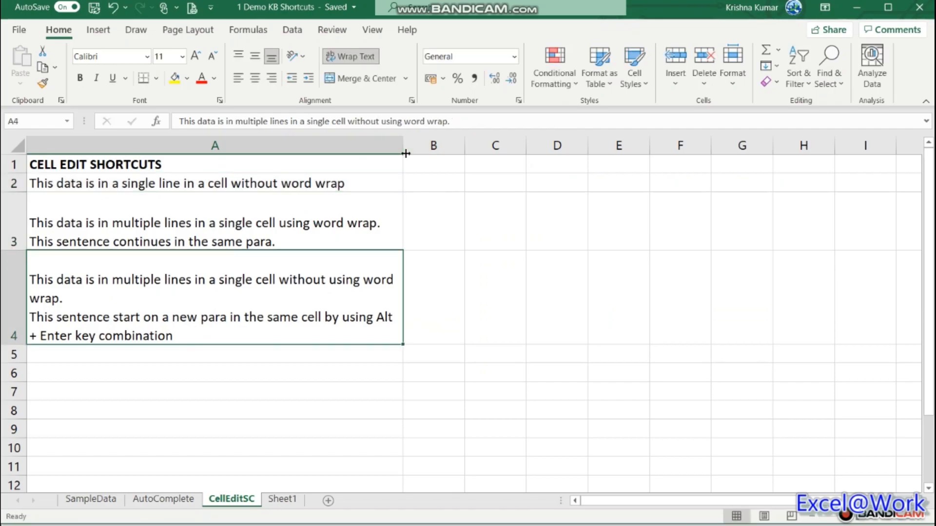
pyautogui.press('F2')
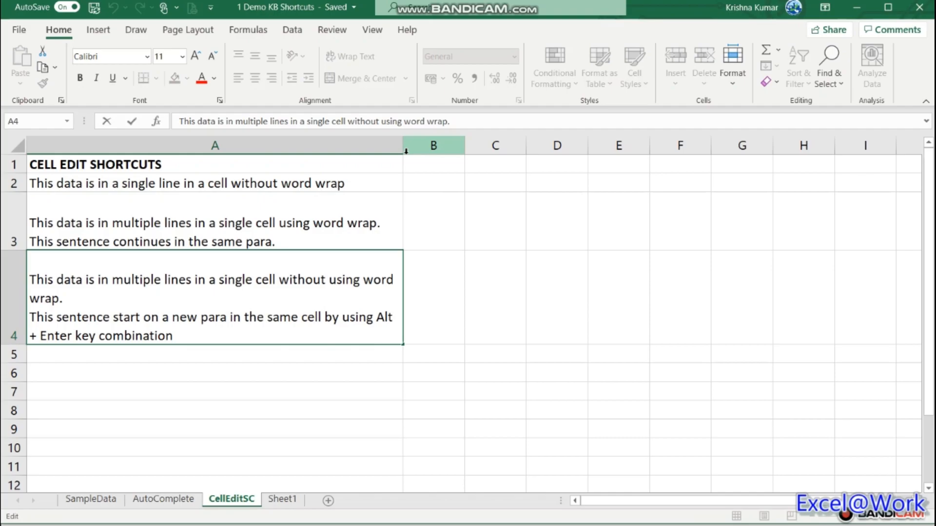
pyautogui.hotkey('ctrl', 'End')
pyautogui.hotkey('shift', 'Home')
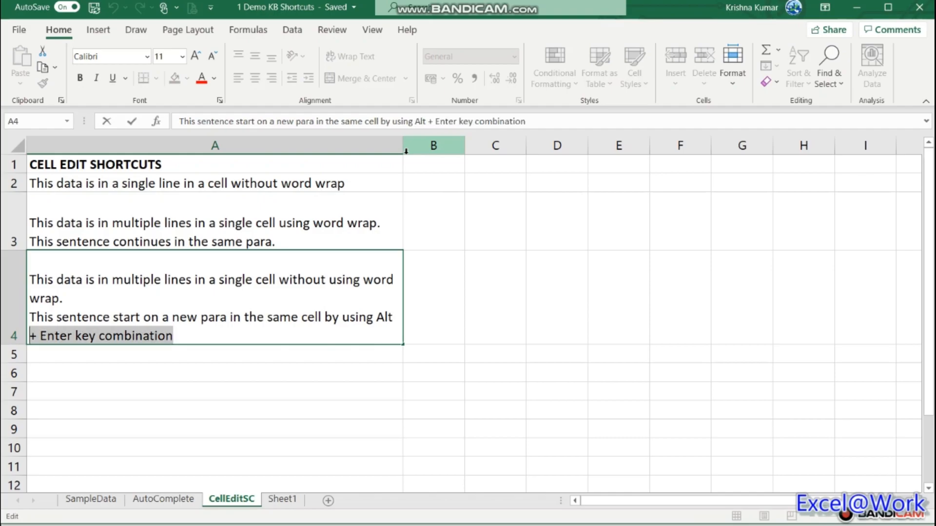
# - Place the insertion point at the end of the text in A4 and select everything back to the beginning of the cell
pyautogui.hotkey('ctrl', 'Home')
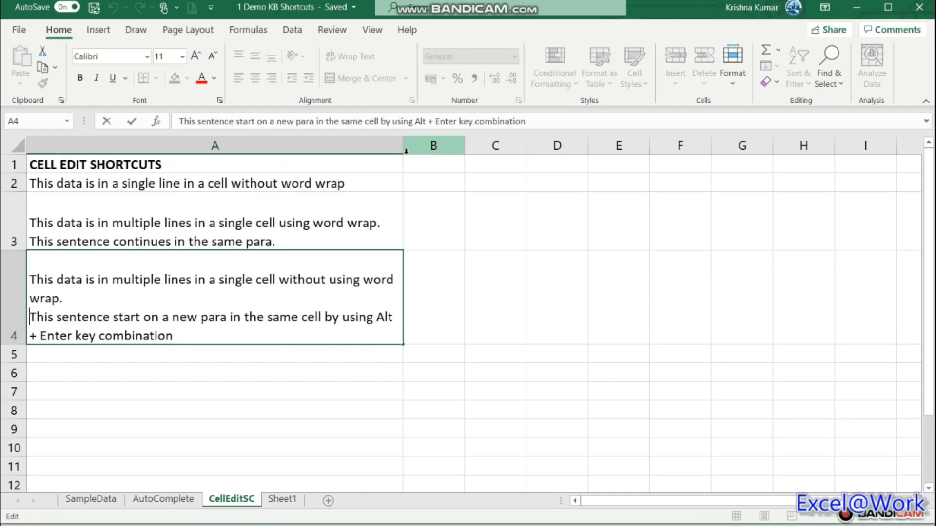
pyautogui.press('Down')
pyautogui.press('Down')
pyautogui.press('Down')
pyautogui.press('End')
pyautogui.hotkey('ctrl', 'shift', 'Home')
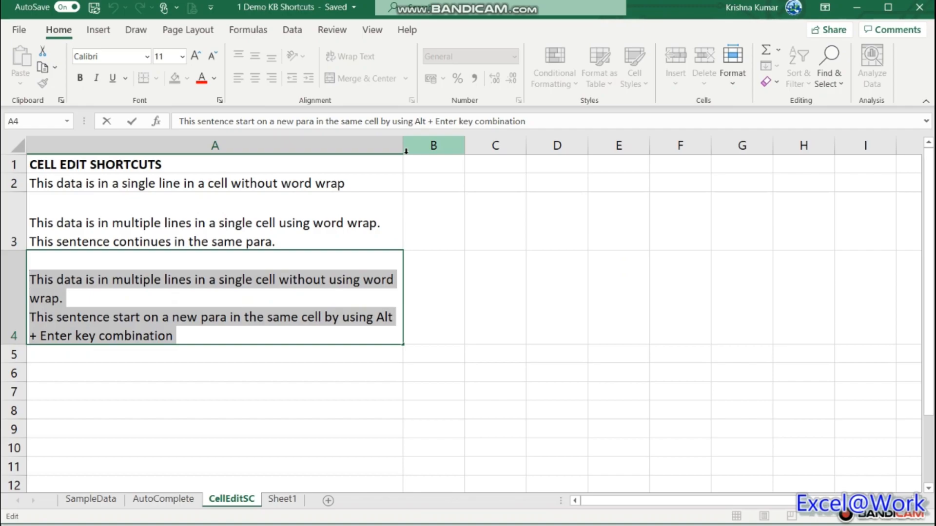
# - From the beginning of A4, select all the text through to its end, and then select only the first line from its start
pyautogui.hotkey('ctrl', 'Home')
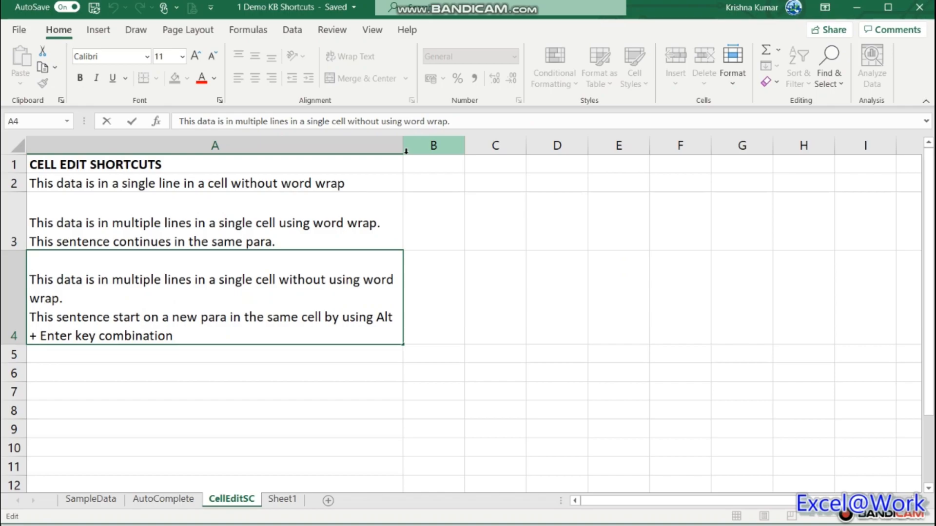
pyautogui.hotkey('ctrl', 'shift', 'End')
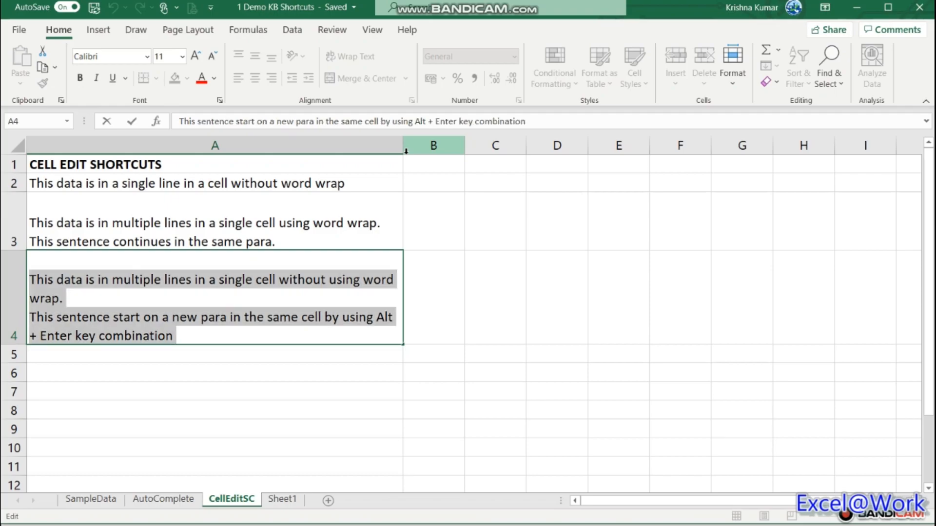
pyautogui.hotkey('ctrl', 'Home')
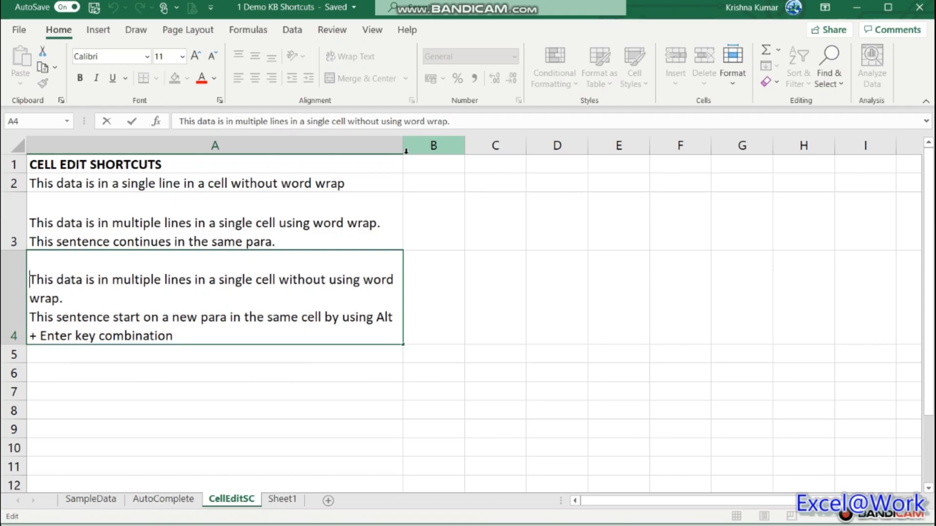
pyautogui.hotkey('shift', 'End')
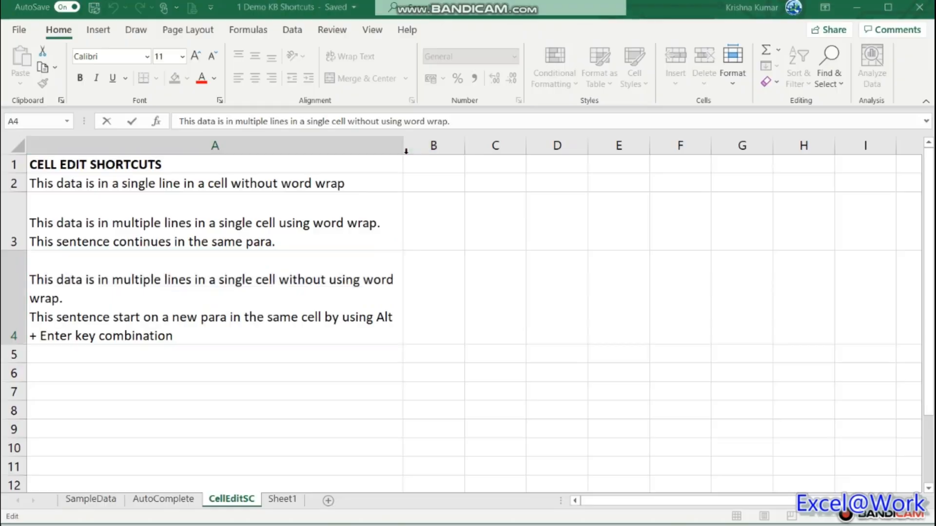
pyautogui.hotkey('shift', 'End')
# - Move the insertion point up and down between the lines of A4, finish at the end of 'combination', and commit the entry
pyautogui.press('Right')
pyautogui.press('Down')
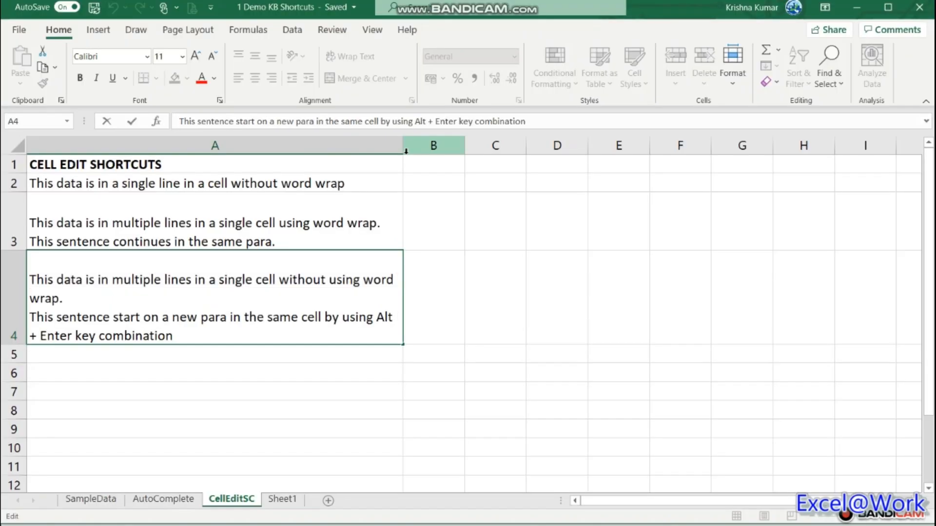
pyautogui.press('Up')
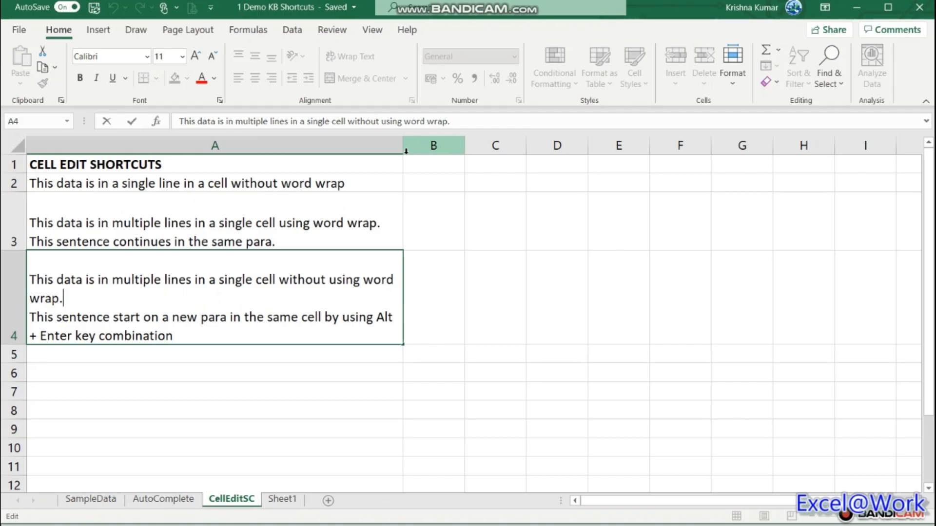
pyautogui.press('Down')
pyautogui.press('Down')
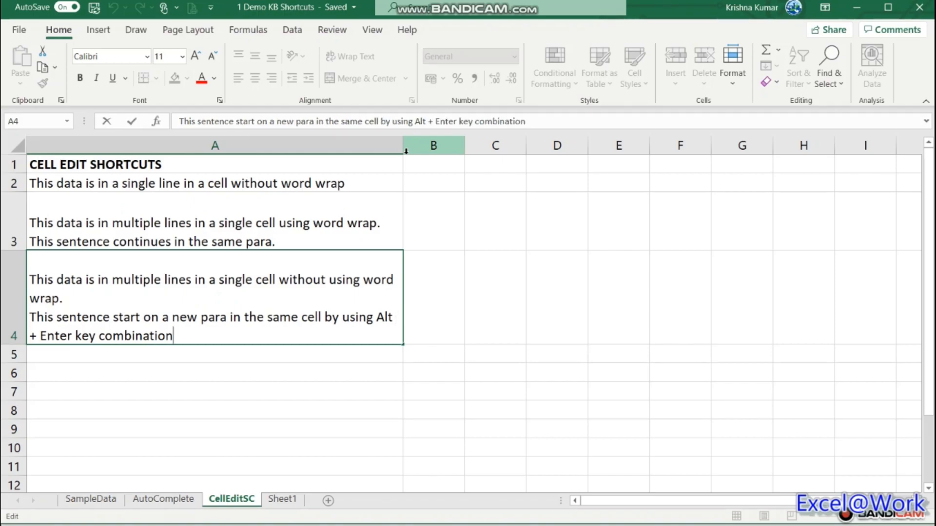
pyautogui.press('Return')
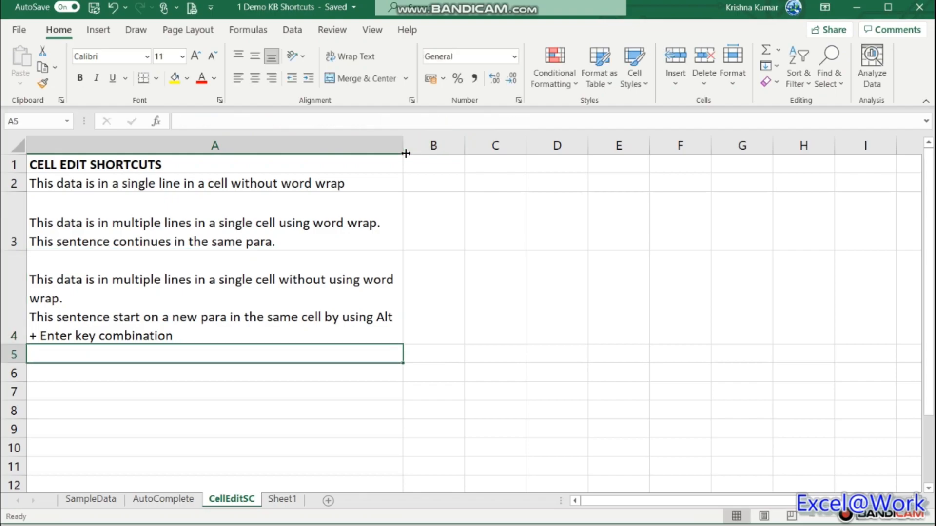
# - Enter 'This is the first line' in cell A5, keeping the cell open for more text
pyautogui.write('Thi')
pyautogui.press('BackSpace')
pyautogui.press('BackSpace')
pyautogui.write('his is the first ')
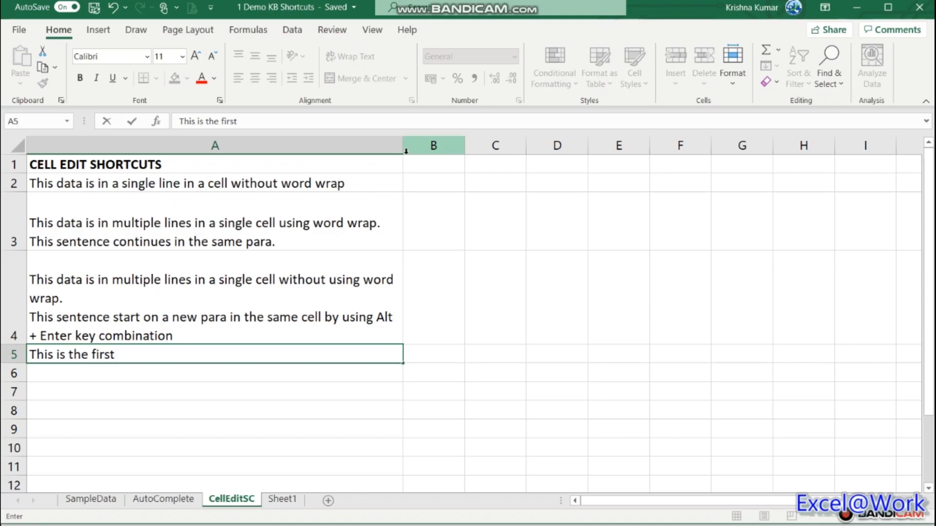
pyautogui.write('line')
# - Insert a line break in cell A5 and add 'This is the second para' on the new line
pyautogui.hotkey('alt', 'Return')
pyautogui.write('This is teh')
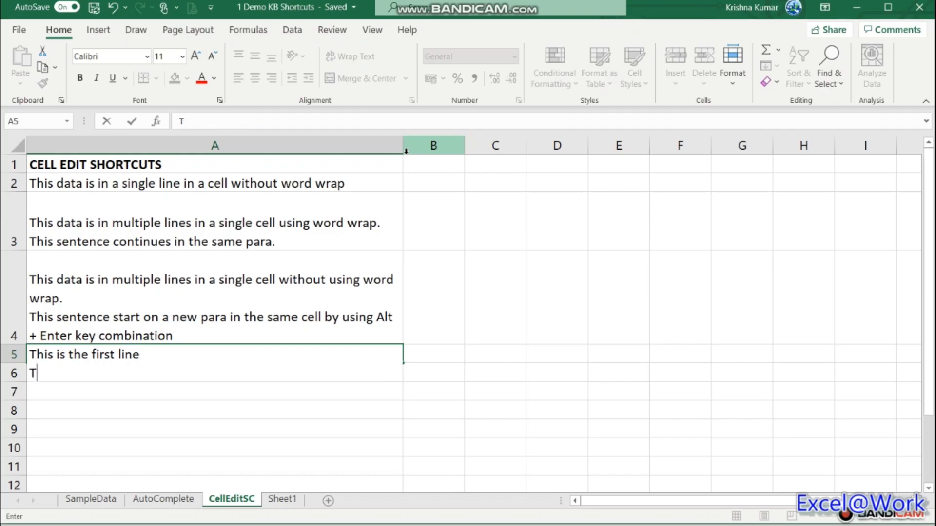
pyautogui.press('BackSpace')
pyautogui.press('BackSpace')
pyautogui.press('BackSpace')
pyautogui.write('the ')
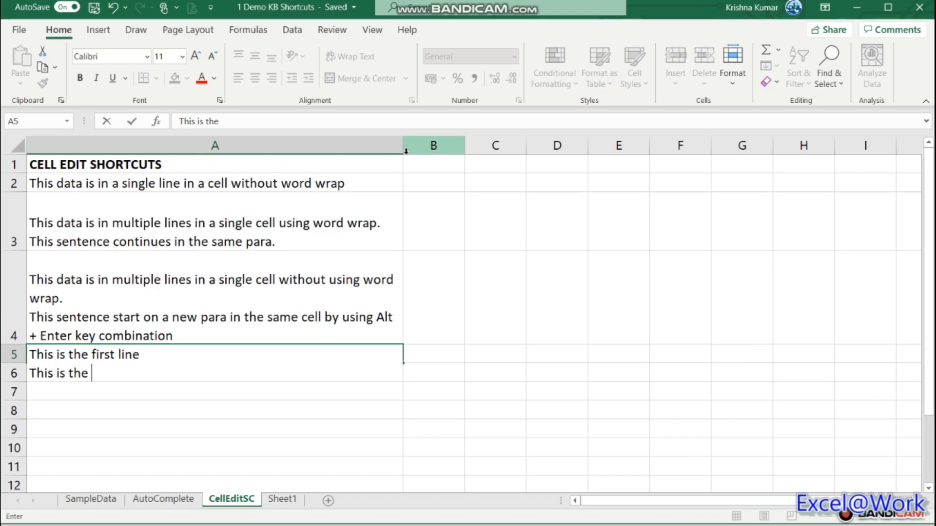
pyautogui.write('second para')
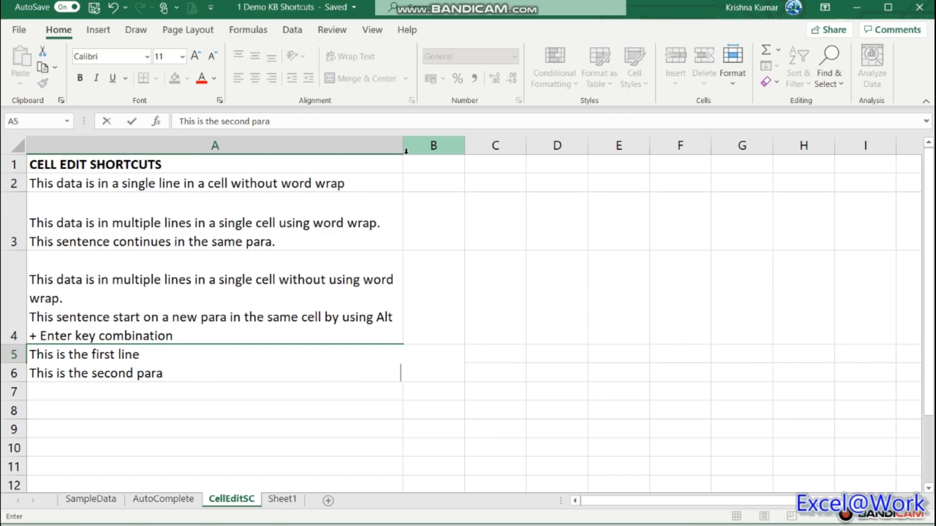
# - Add 'This is the third para' to A5 after a long run of spaces following 'second para', and widen column A further
pyautogui.write('This is the ')
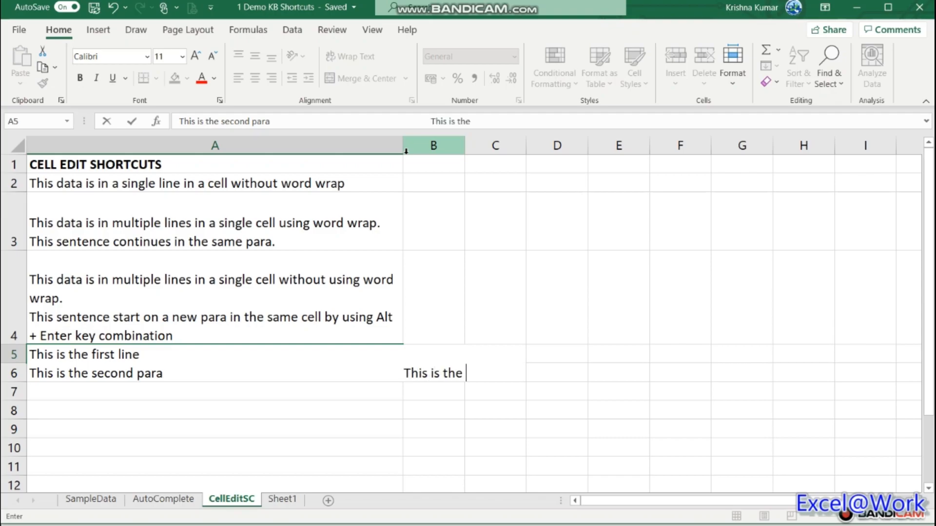
pyautogui.write('third para')
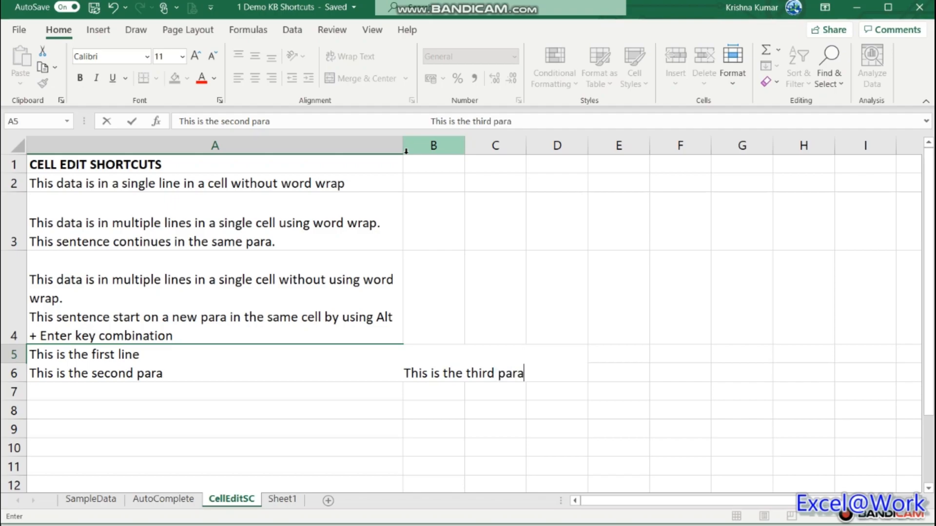
pyautogui.hotkey('ctrl', 'Return')
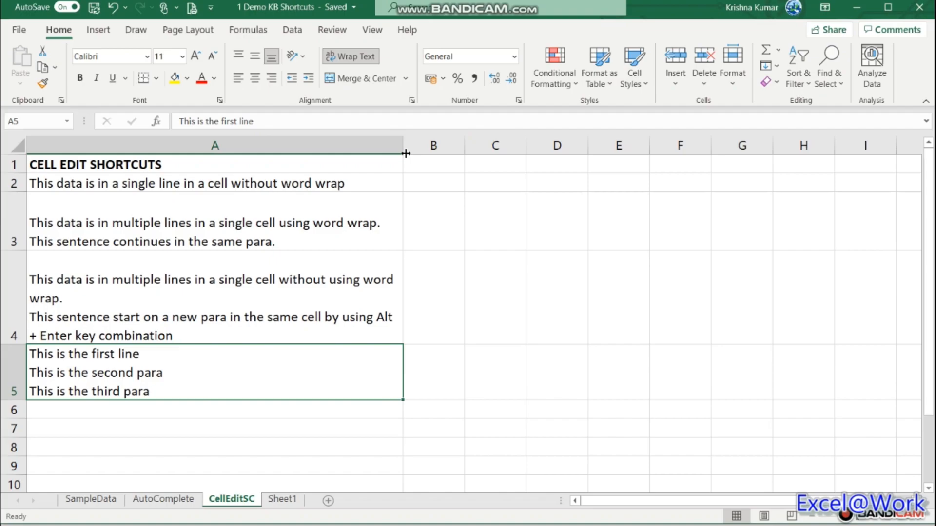
pyautogui.moveTo(406, 154); pyautogui.dragTo(511, 153)
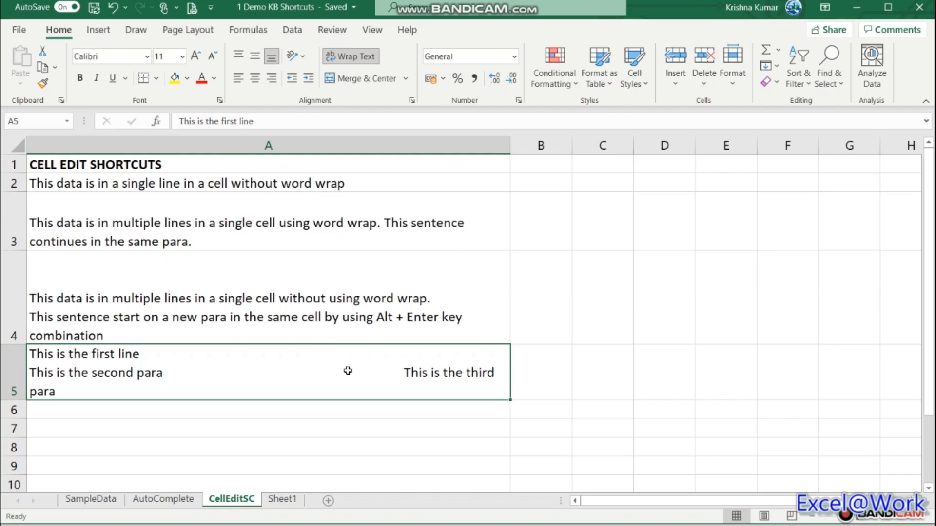
# - Reopen cell A5 for editing and delete the long run of spaces between 'second para' and 'This is the third para'
pyautogui.doubleClick(390, 371)
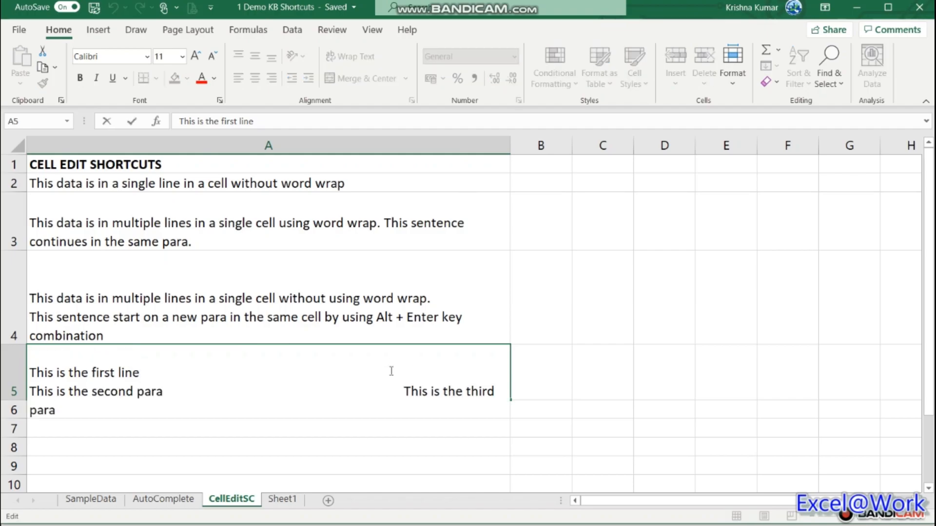
pyautogui.press('Down')
pyautogui.press('Right')
pyautogui.press('Right')
pyautogui.press('Right')
pyautogui.press('Right')
pyautogui.press('Right')
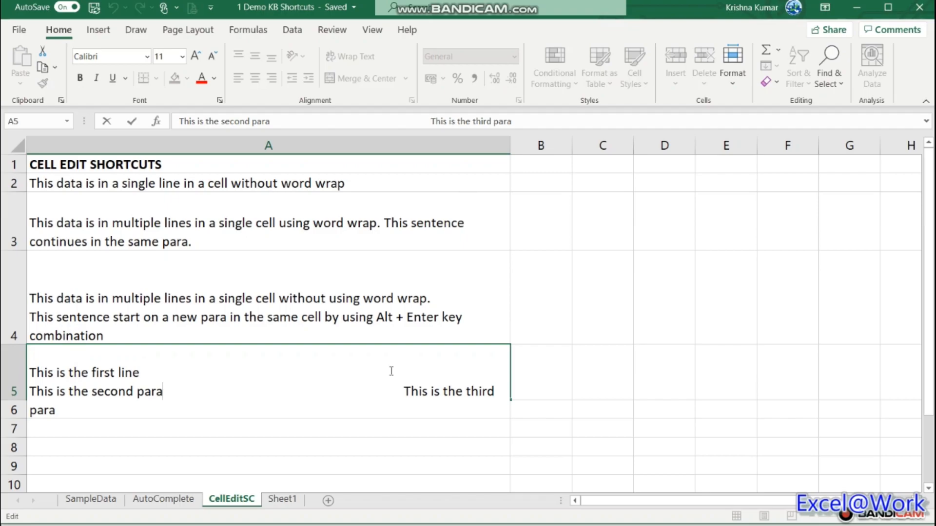
pyautogui.hotkey('ctrl', 'shift', 'Right')
pyautogui.press('Delete')
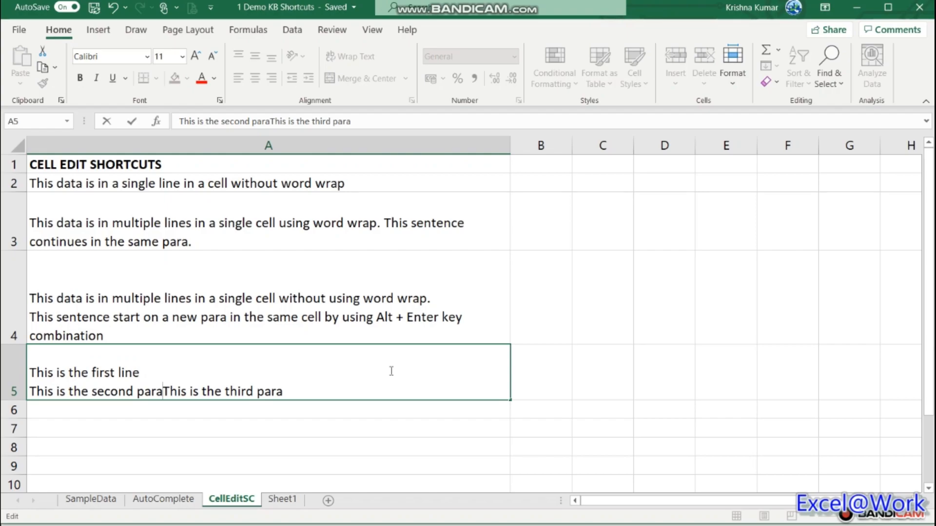
# - Insert a line break before 'This is the third para' in A5, commit the entry, and narrow column A
pyautogui.hotkey('alt', 'Return')
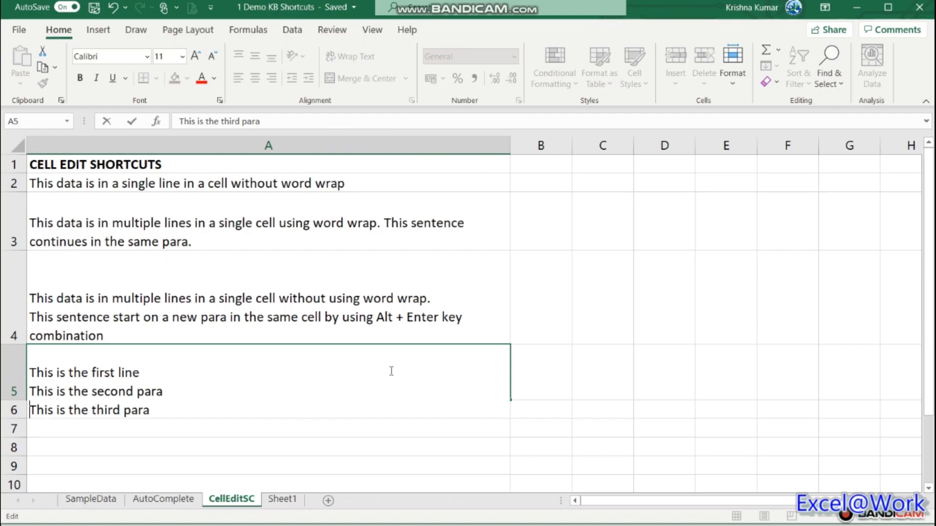
pyautogui.press('Return')
pyautogui.press('Return')
pyautogui.press('Up')
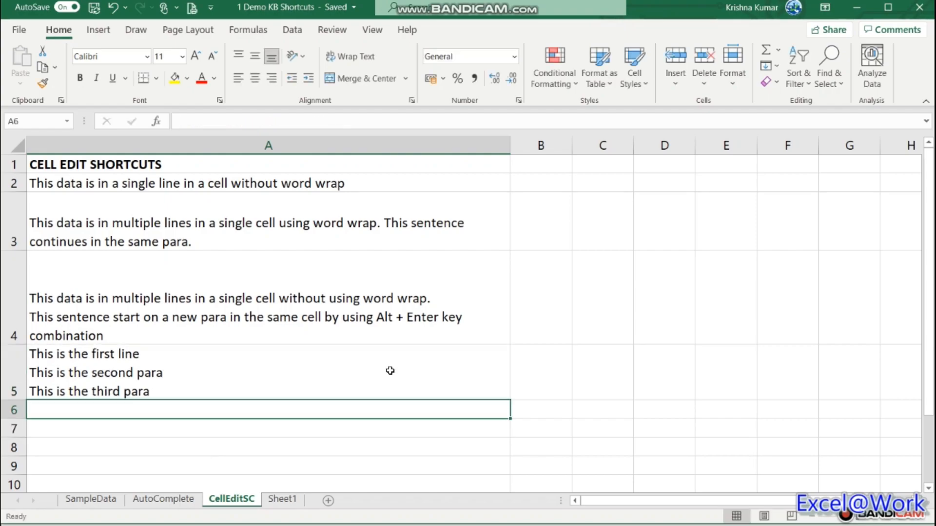
pyautogui.moveTo(507, 144); pyautogui.dragTo(417, 145)
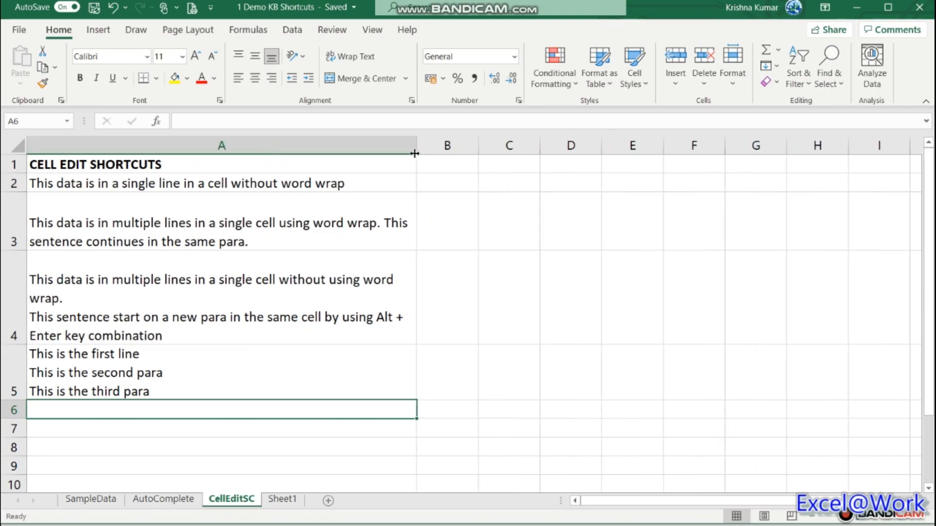
pyautogui.click(139, 388)
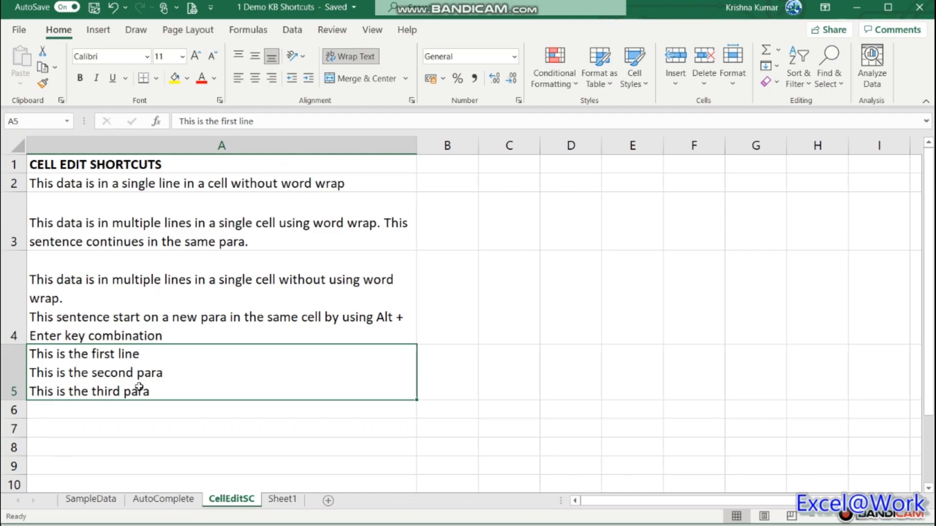
pyautogui.press('Up')
pyautogui.press('Up')
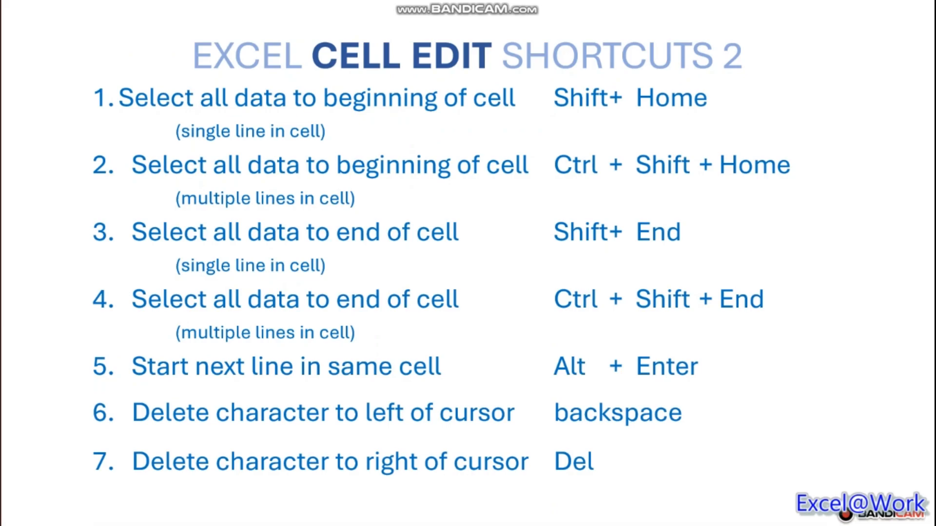
pyautogui.press('Right')
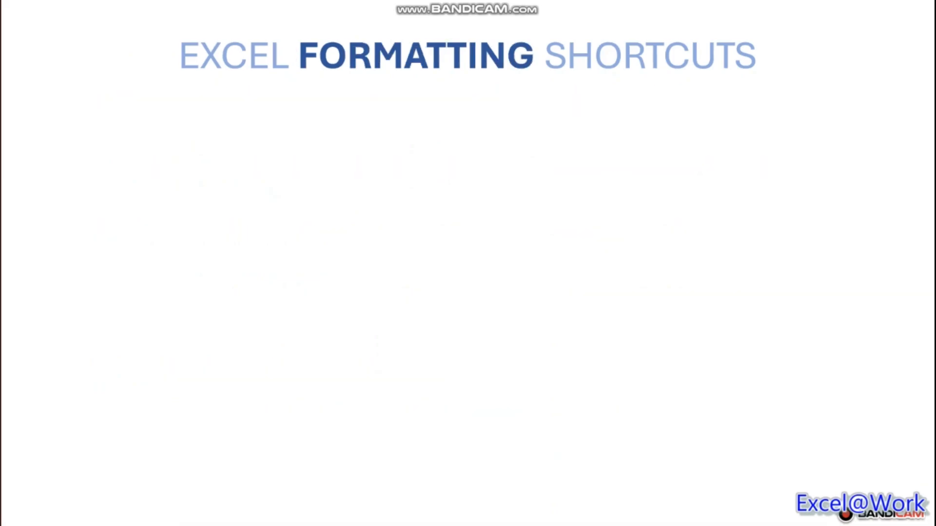